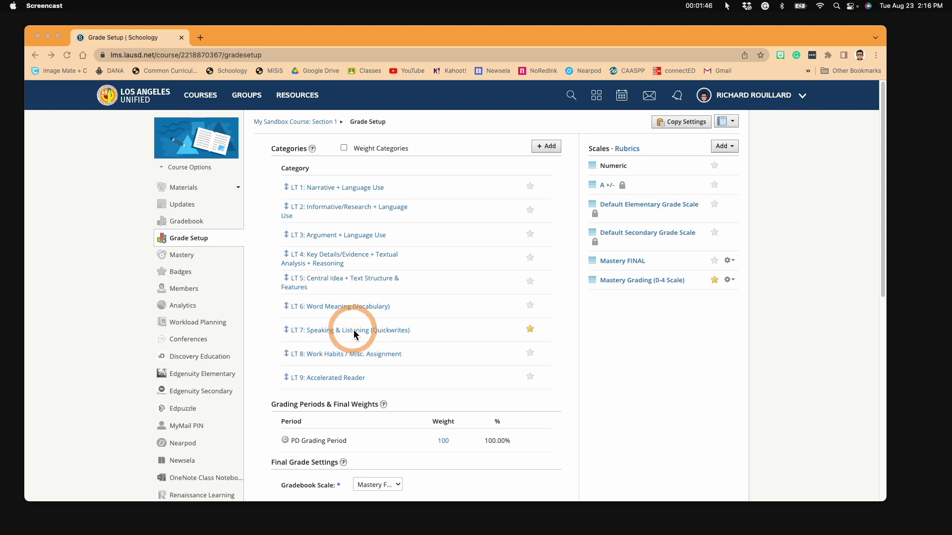
# Star Mastery Grading (0-4 Scale) as the course's default scale.
pyautogui.click(714, 280)
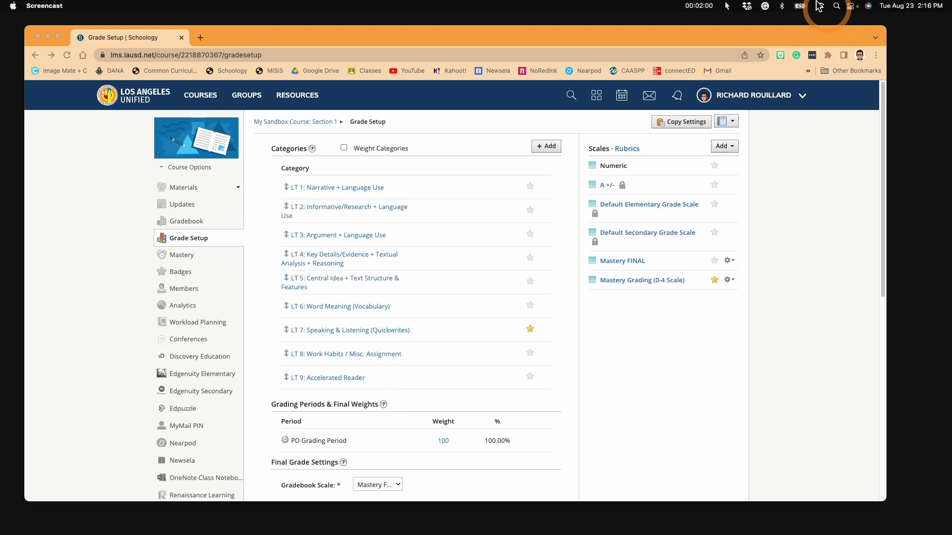
# Check the Final Grade Settings, where the gradebook scale is Mastery FINAL.
pyautogui.click(699, 5)
pyautogui.click(710, 21)
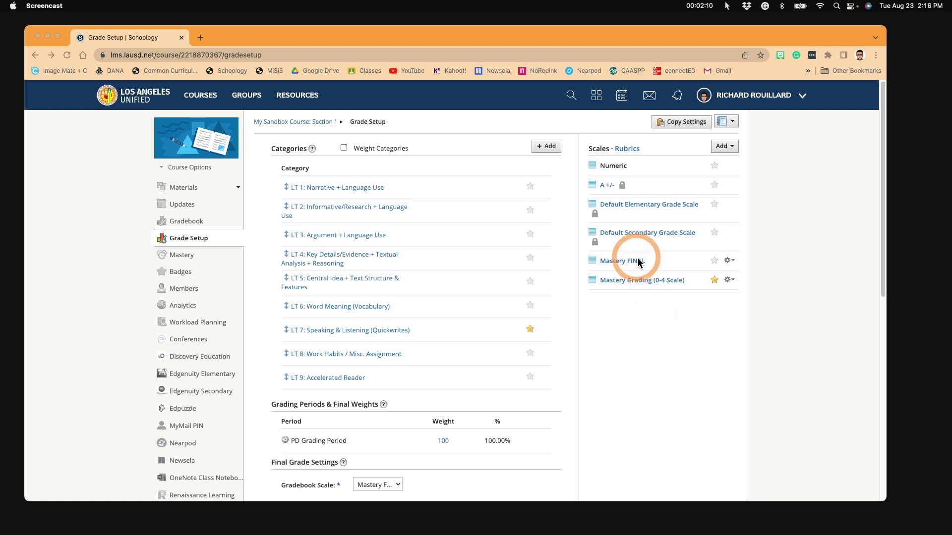
pyautogui.scroll(-3, 636, 264)
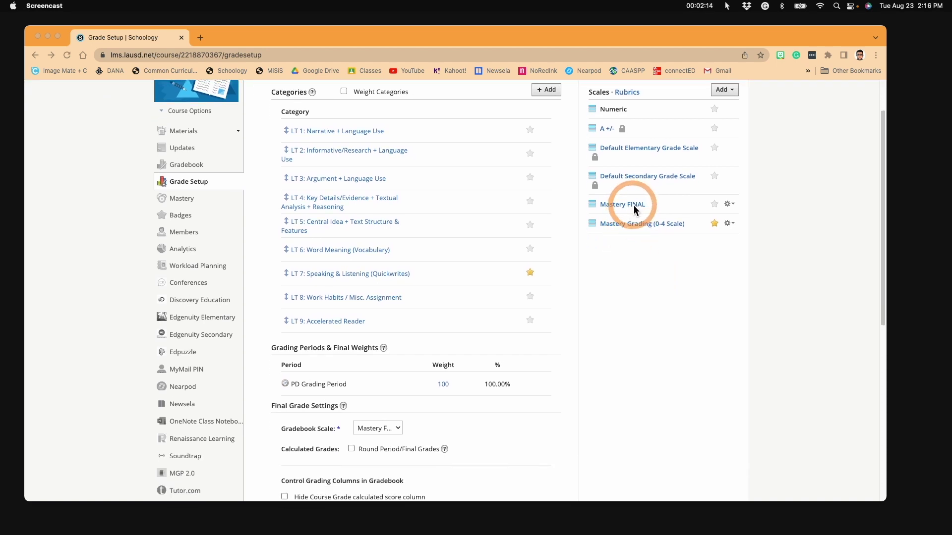
pyautogui.scroll(-3, 403, 414)
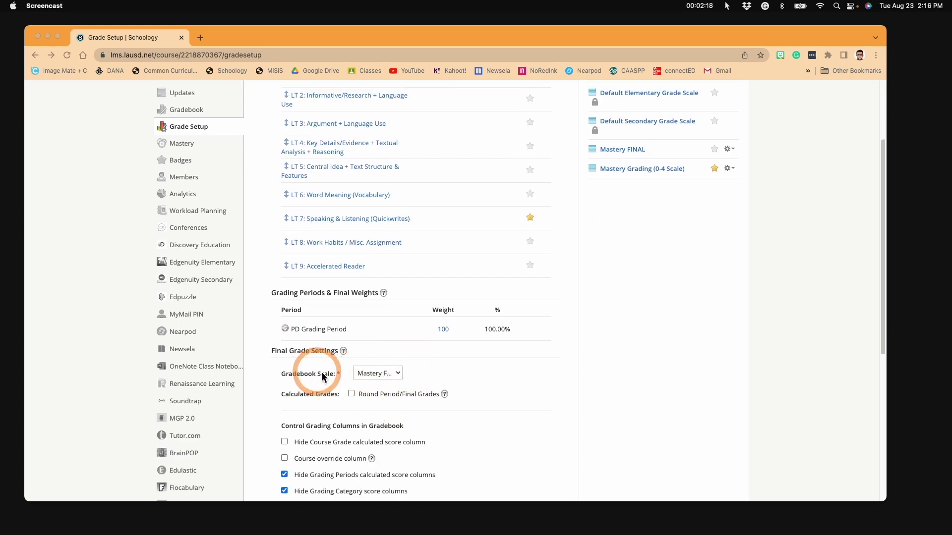
pyautogui.scroll(5, 644, 323)
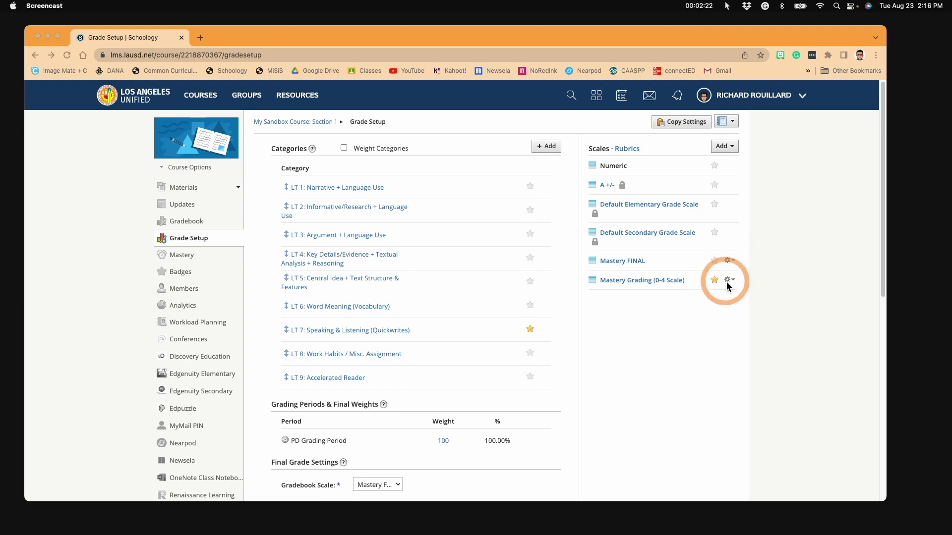
# Add a new grading scale named 'Mastery FINAL'.
pyautogui.click(732, 146)
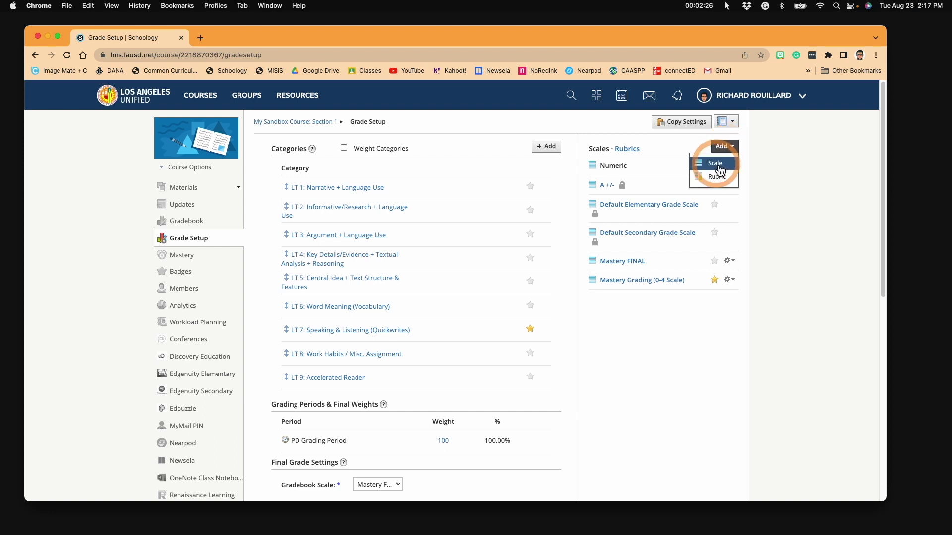
pyautogui.click(716, 162)
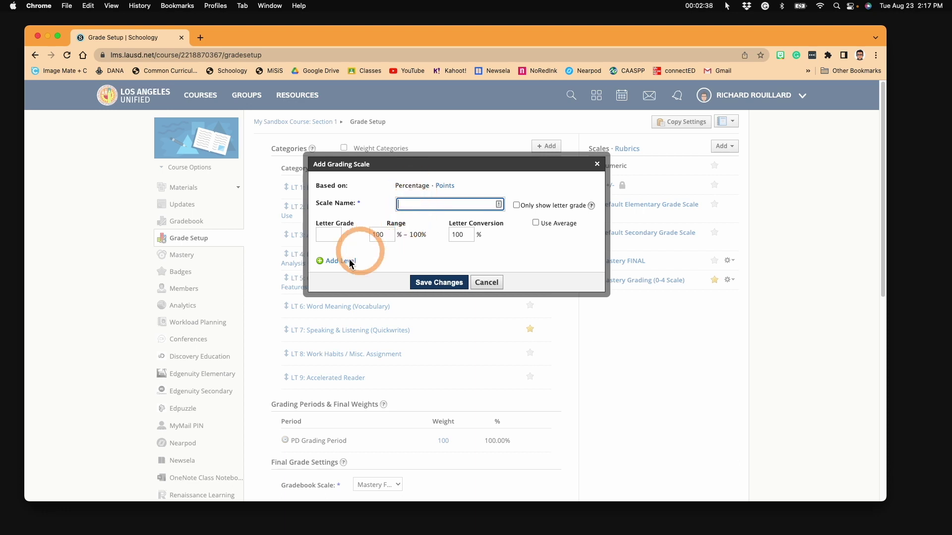
pyautogui.click(434, 208)
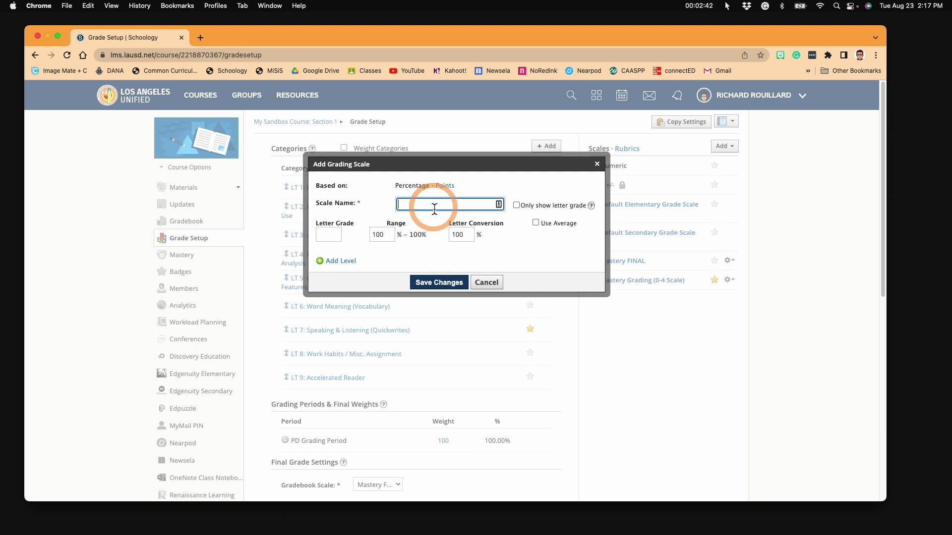
pyautogui.write('Mastery')
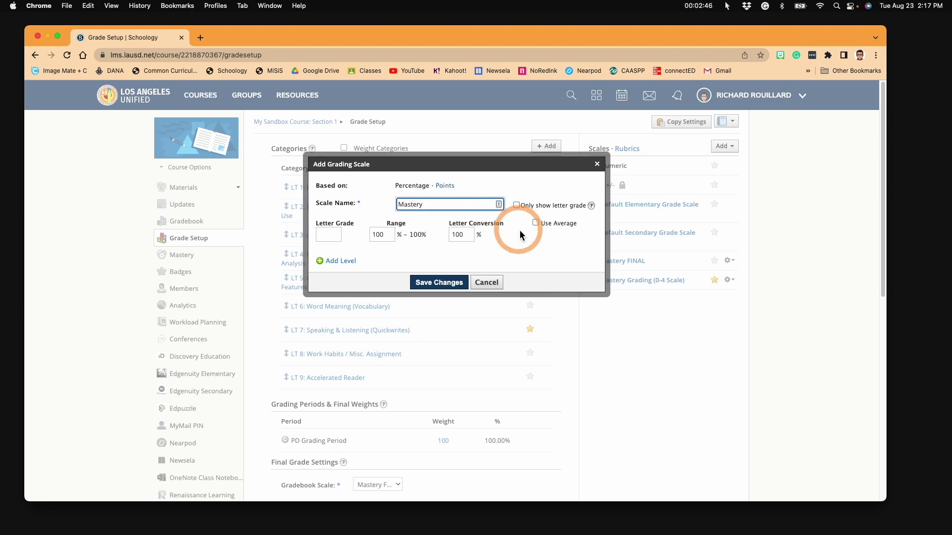
pyautogui.write(' FINAL')
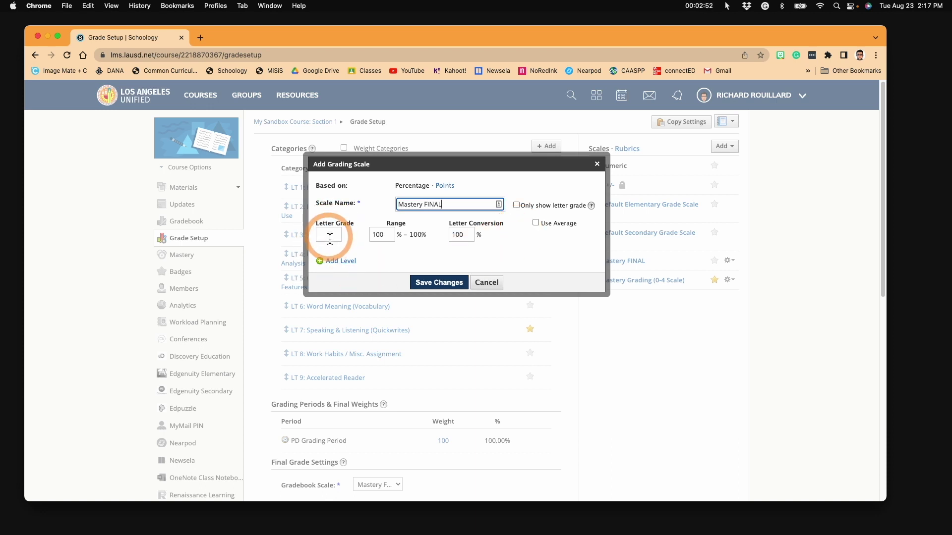
# Add four more grade levels so the scale has five.
pyautogui.click(321, 261)
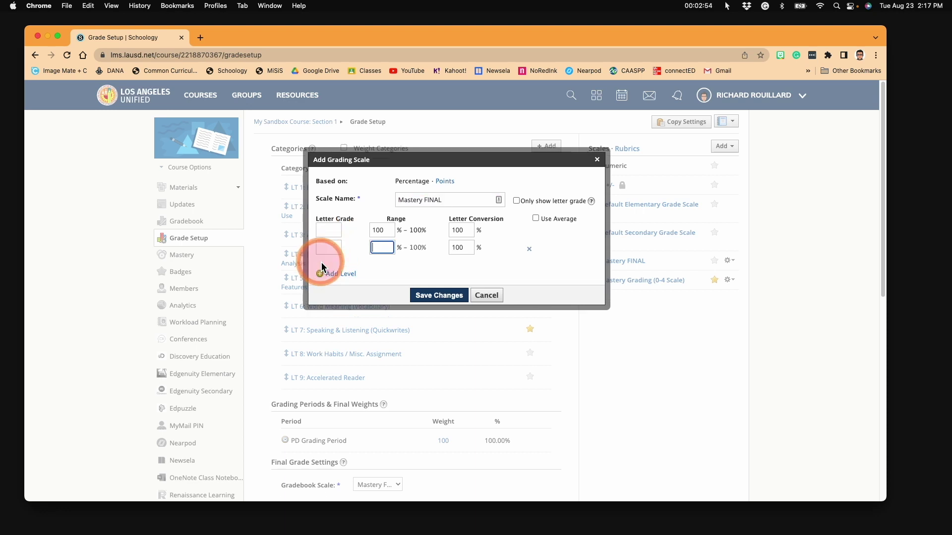
pyautogui.click(323, 276)
pyautogui.click(323, 288)
pyautogui.click(323, 299)
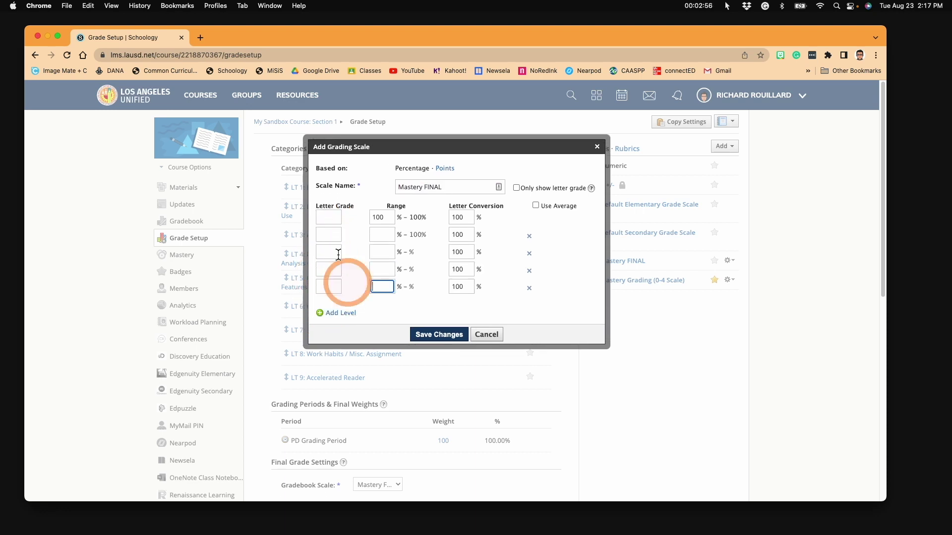
# Label the five levels with letter grades A, B, C, D and F.
pyautogui.click(329, 218)
pyautogui.write('A')
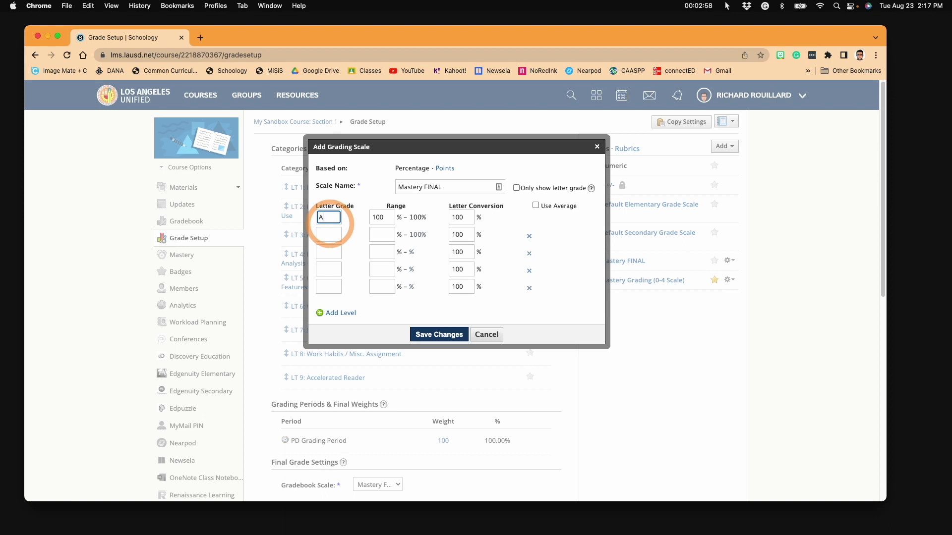
pyautogui.click(332, 238)
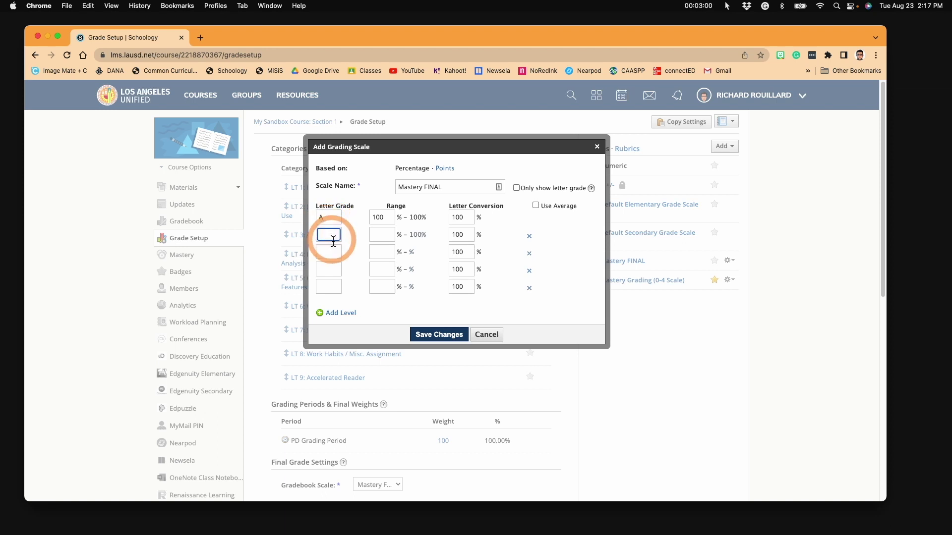
pyautogui.write('B')
pyautogui.click(332, 255)
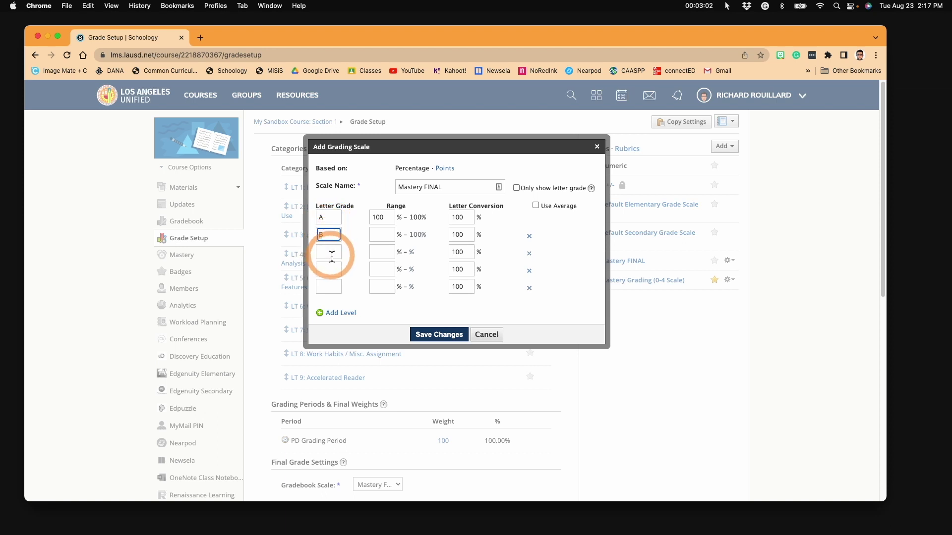
pyautogui.write('C')
pyautogui.click(338, 264)
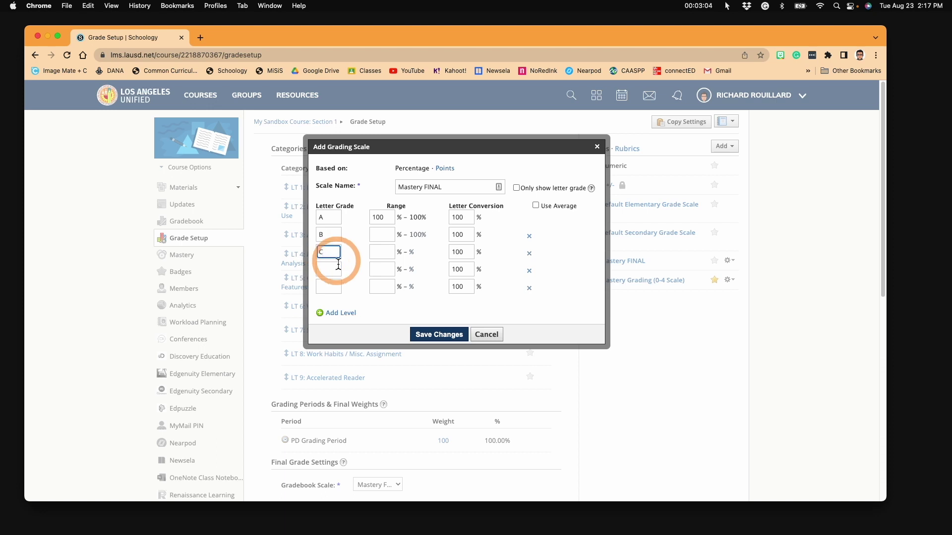
pyautogui.click(329, 269)
pyautogui.write('D')
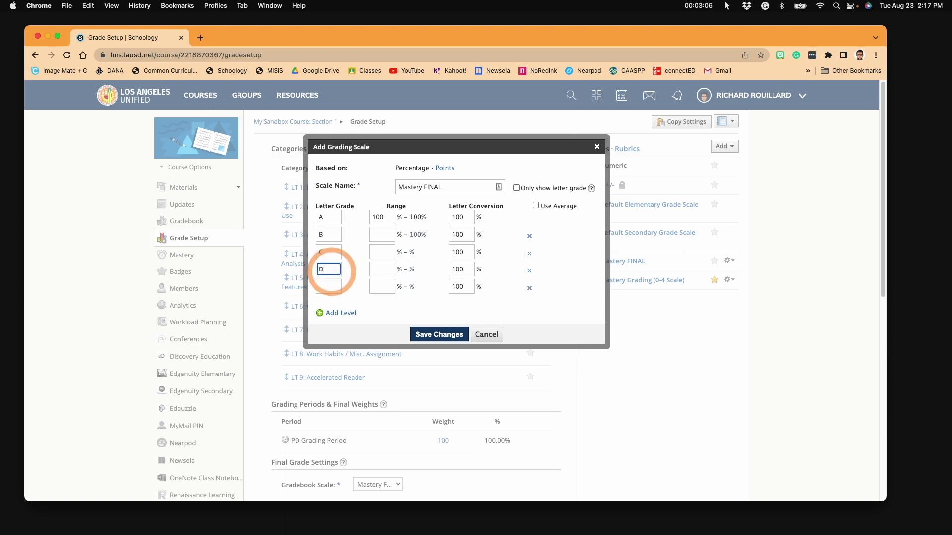
pyautogui.click(329, 286)
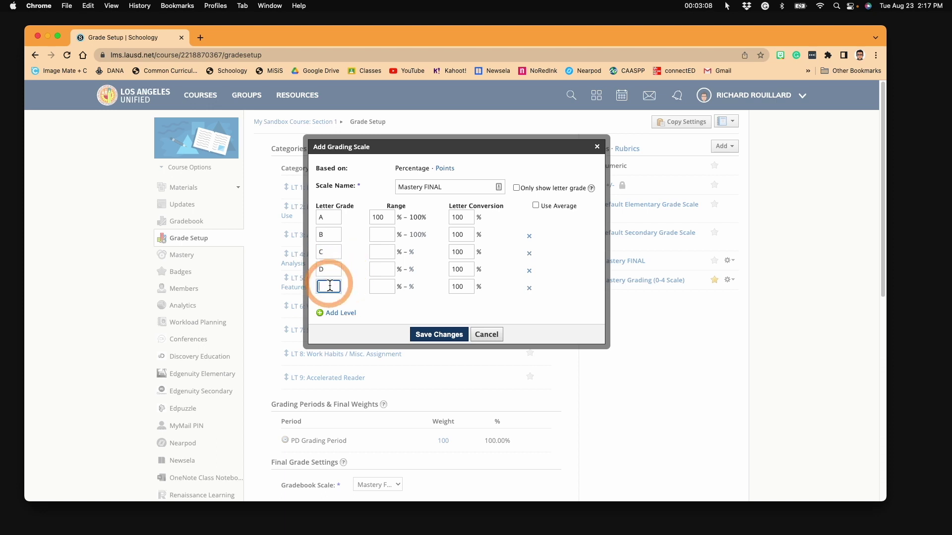
pyautogui.write('F')
pyautogui.click(395, 223)
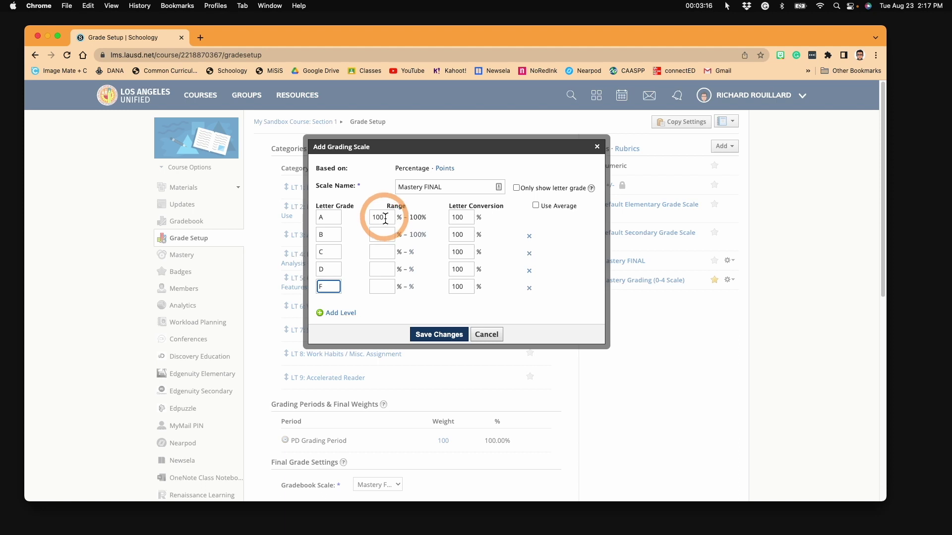
# Set the A–F range lower bounds to 80, 60, 40, 20 and 0 percent.
pyautogui.moveTo(385, 218); pyautogui.dragTo(374, 219)
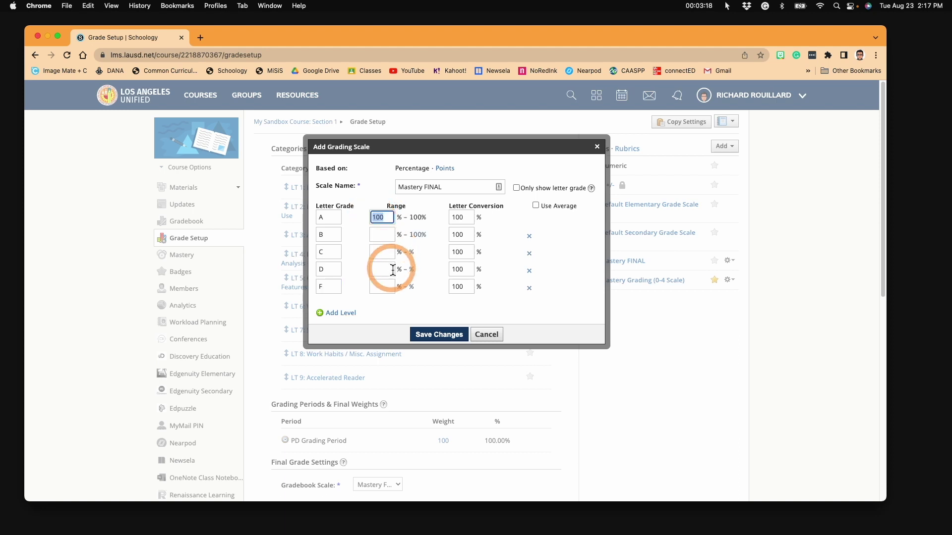
pyautogui.write('80')
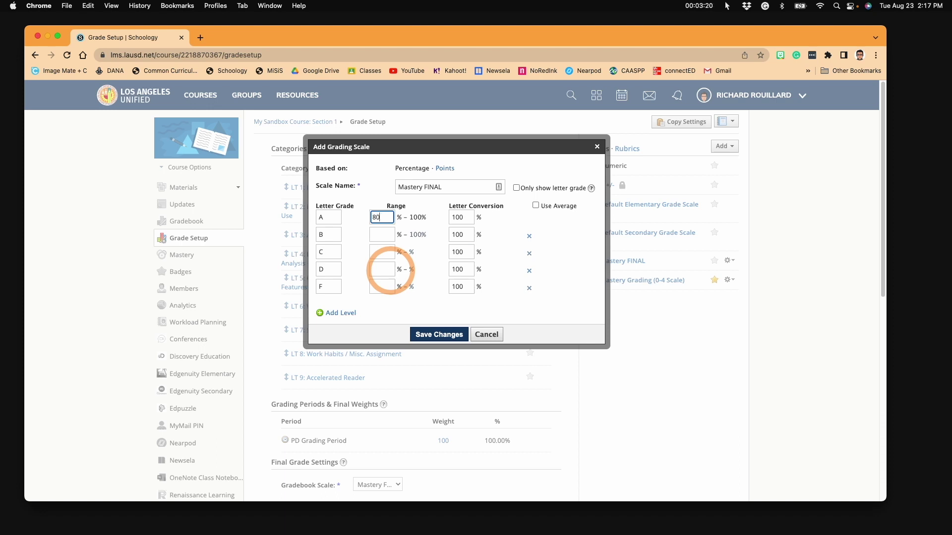
pyautogui.click(384, 238)
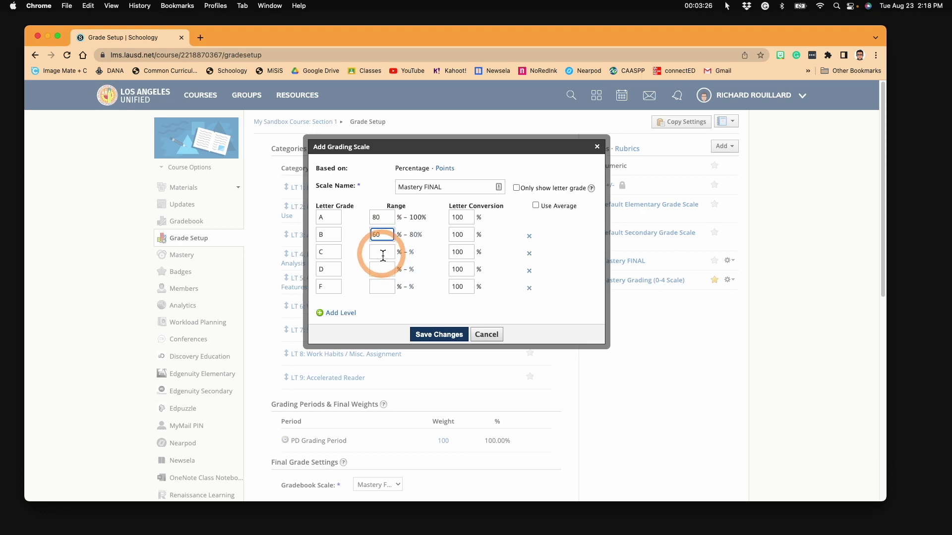
pyautogui.click(383, 255)
pyautogui.write('40')
pyautogui.click(382, 271)
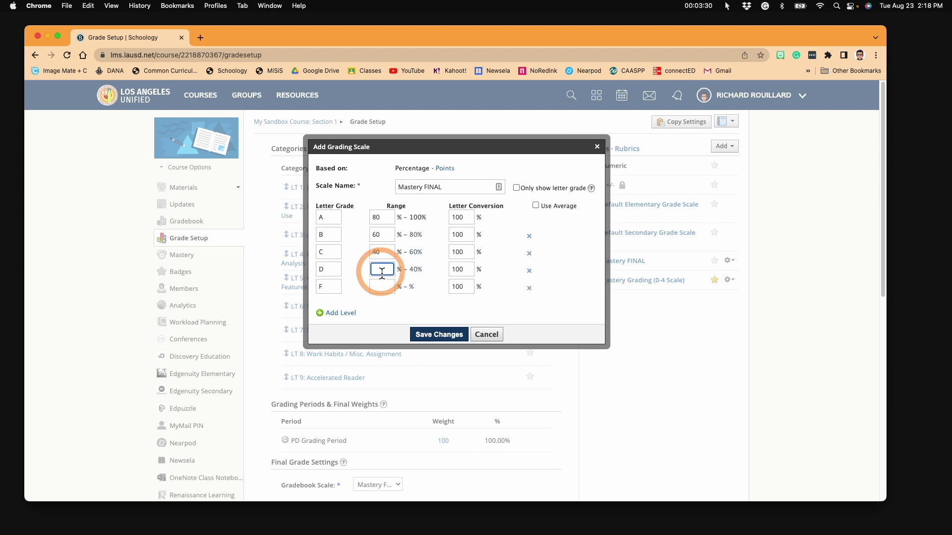
pyautogui.write('20')
pyautogui.click(383, 287)
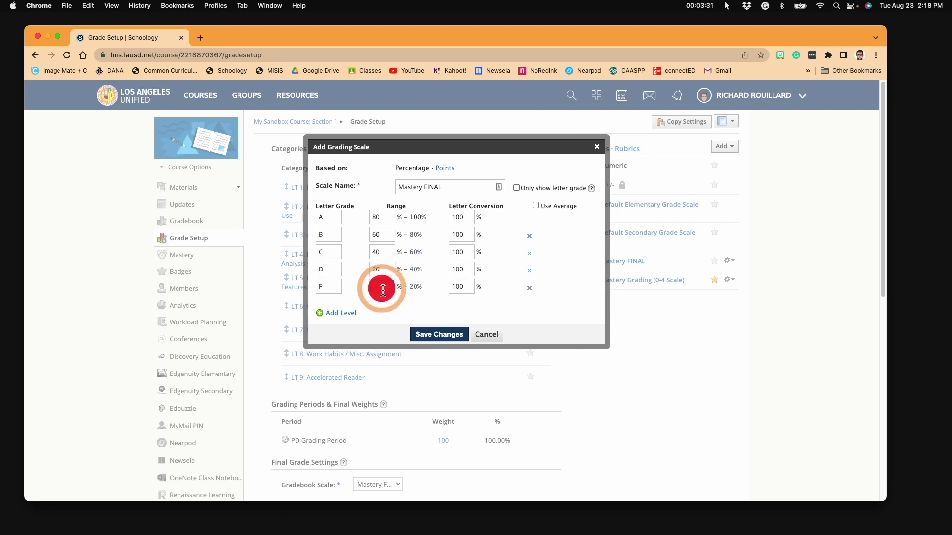
# Set the B–F letter conversions to 75, 50, 25 and 10, and toggle averaging.
pyautogui.doubleClick(468, 235)
pyautogui.write('75')
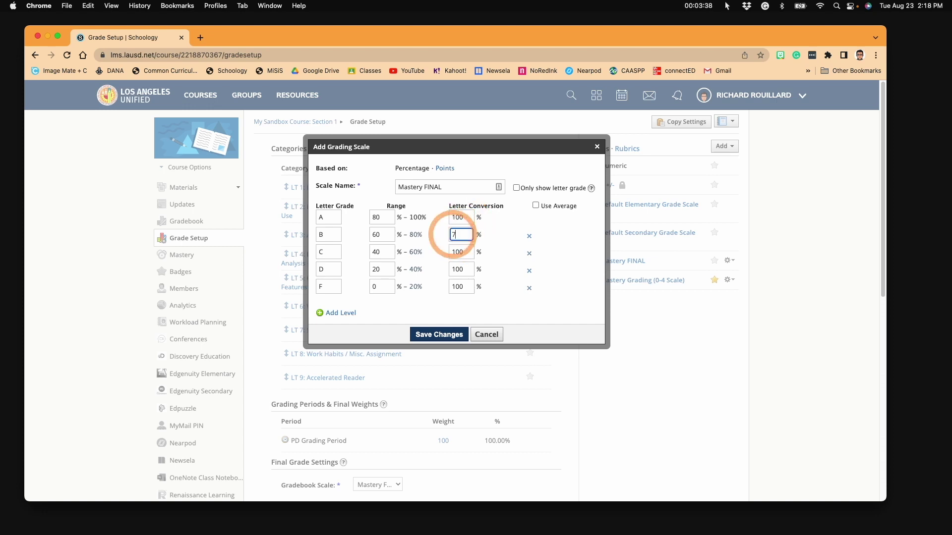
pyautogui.doubleClick(452, 254)
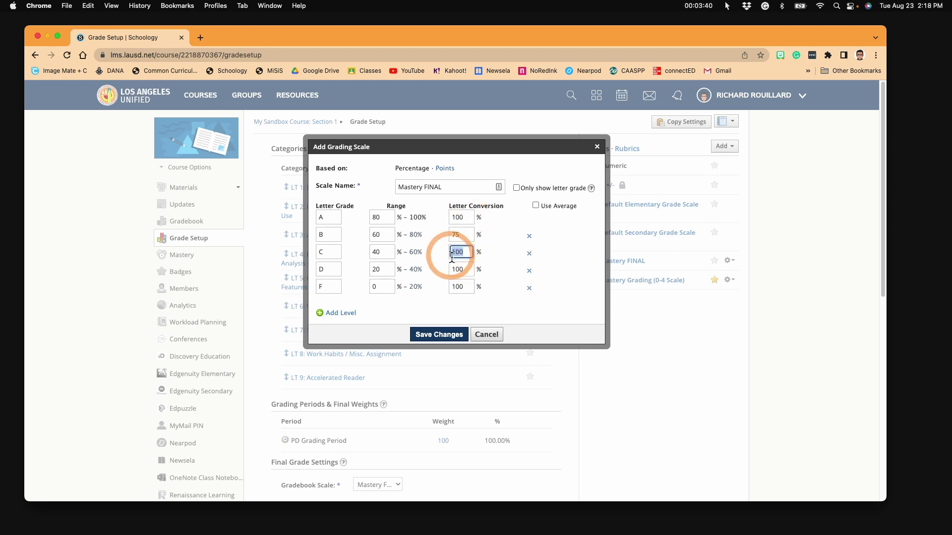
pyautogui.write('50')
pyautogui.doubleClick(459, 270)
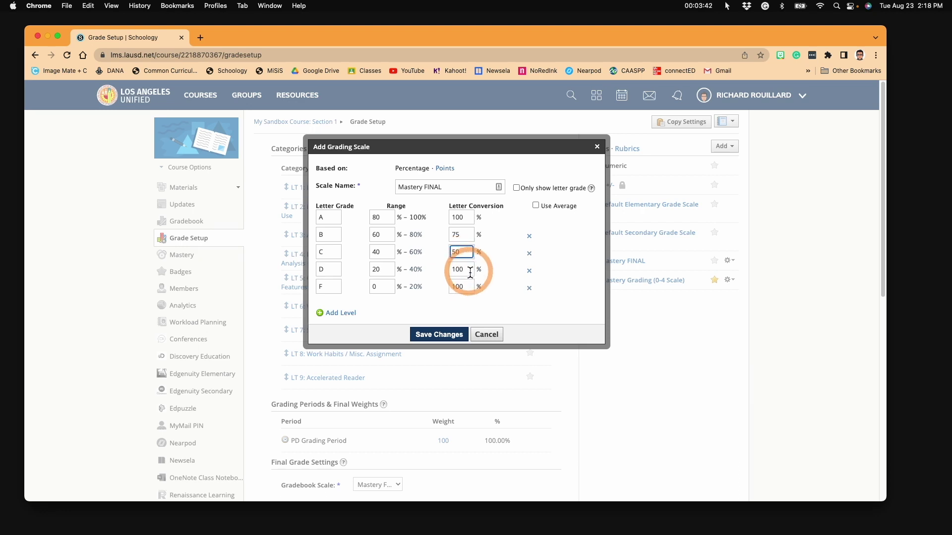
pyautogui.write('25')
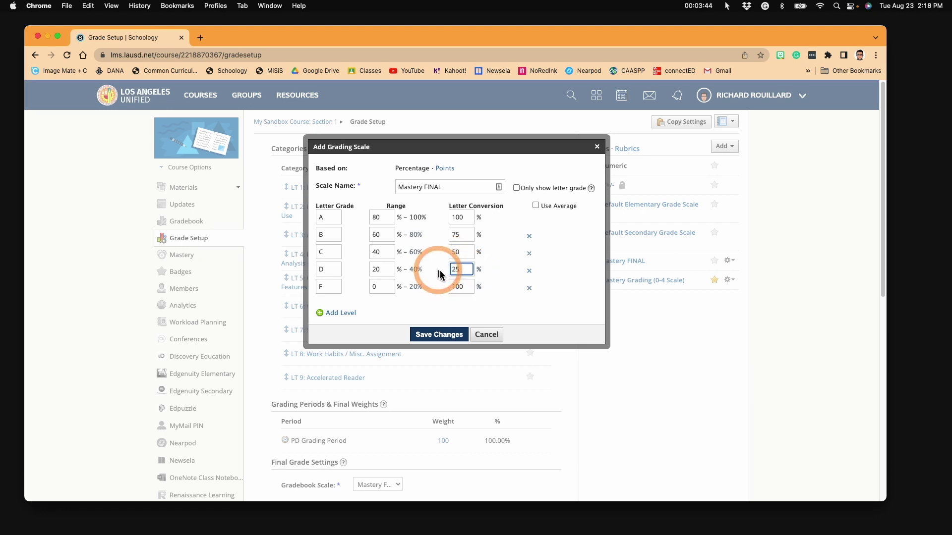
pyautogui.moveTo(472, 287); pyautogui.dragTo(443, 288)
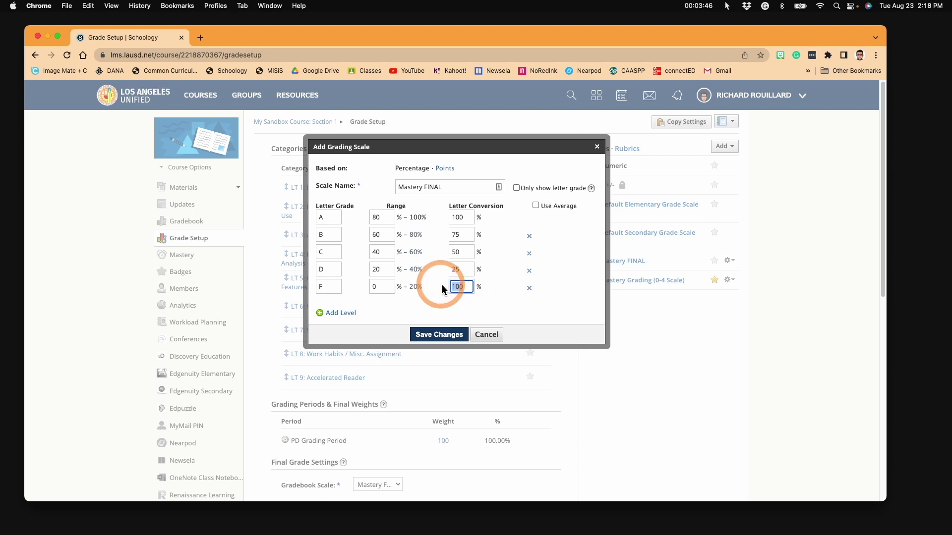
pyautogui.write('10')
pyautogui.click(507, 305)
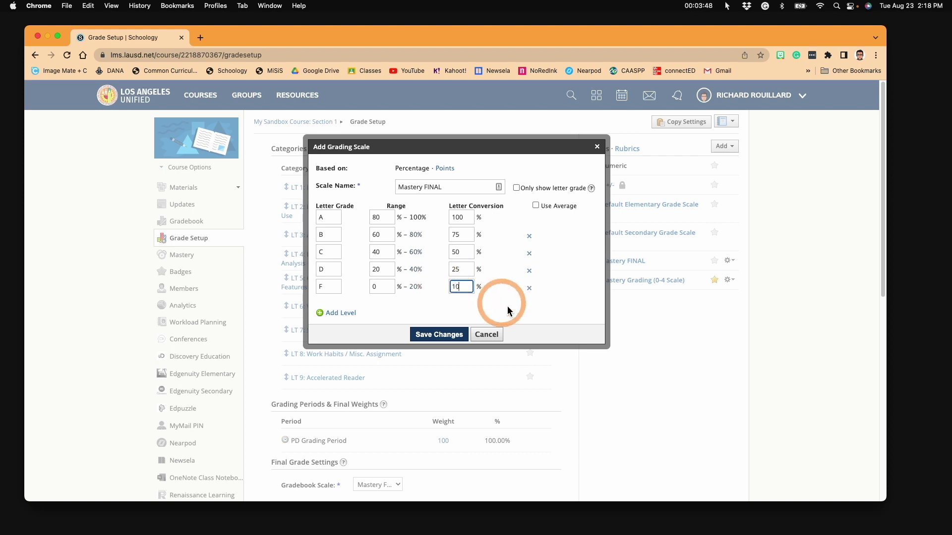
pyautogui.click(534, 204)
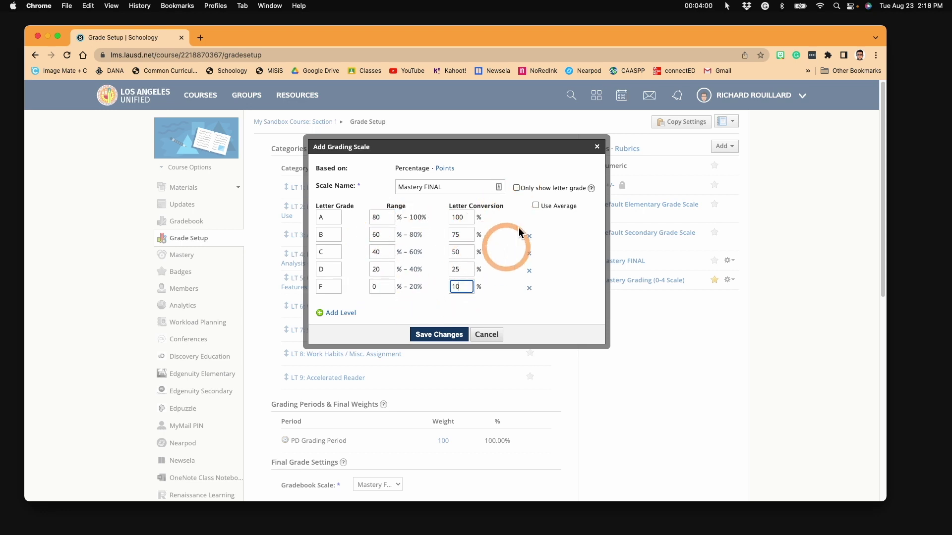
# Turn on 'Only show letter grade' and save the Mastery FINAL scale.
pyautogui.click(516, 188)
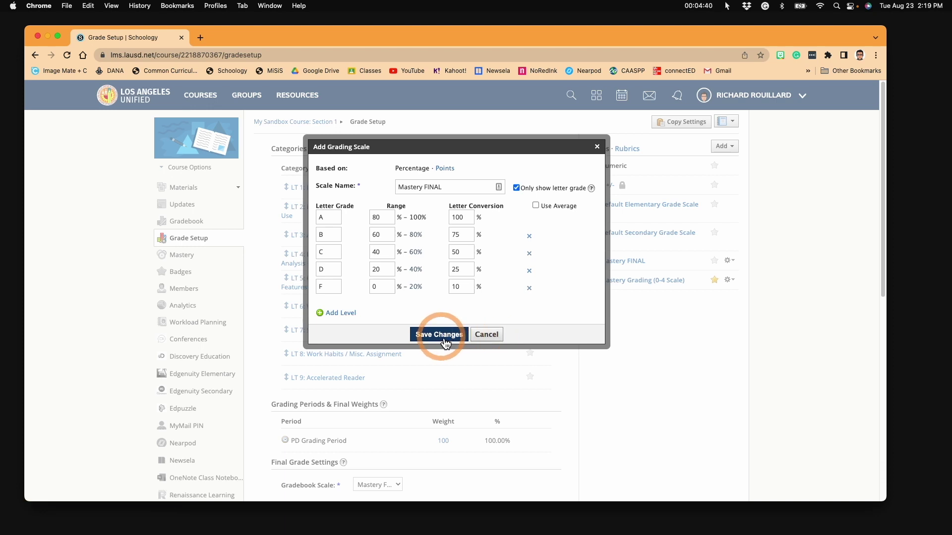
pyautogui.click(487, 336)
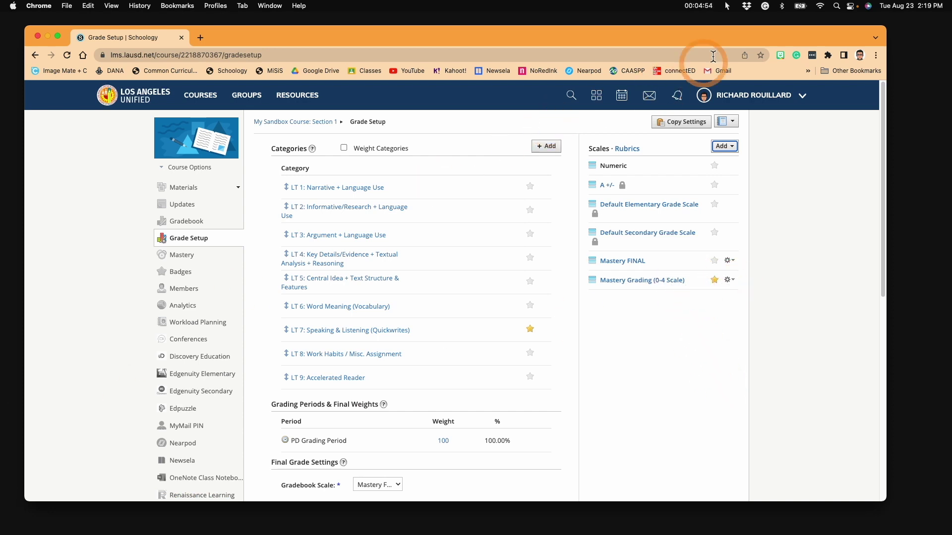
pyautogui.click(698, 5)
# Start another new grading scale and base it on Points.
pyautogui.click(713, 20)
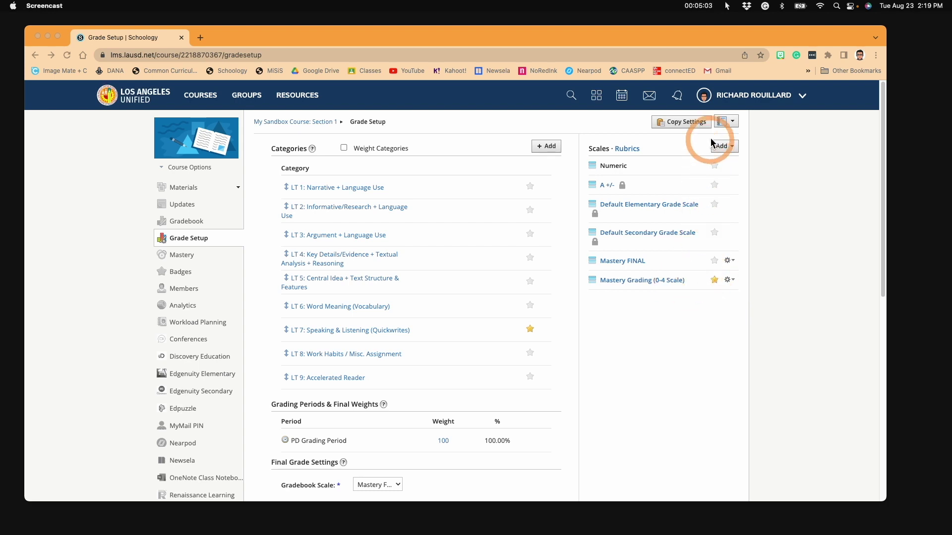
pyautogui.click(734, 147)
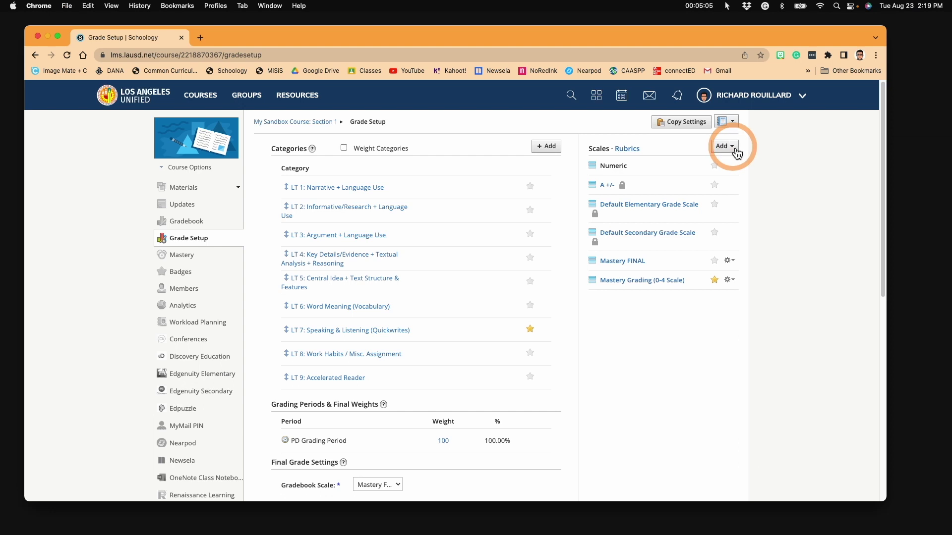
pyautogui.click(735, 152)
pyautogui.click(719, 162)
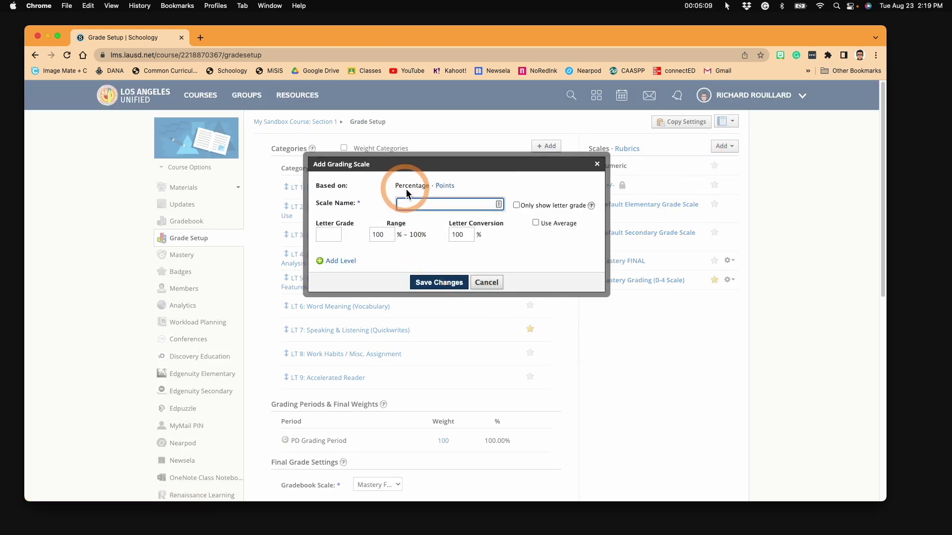
pyautogui.click(445, 186)
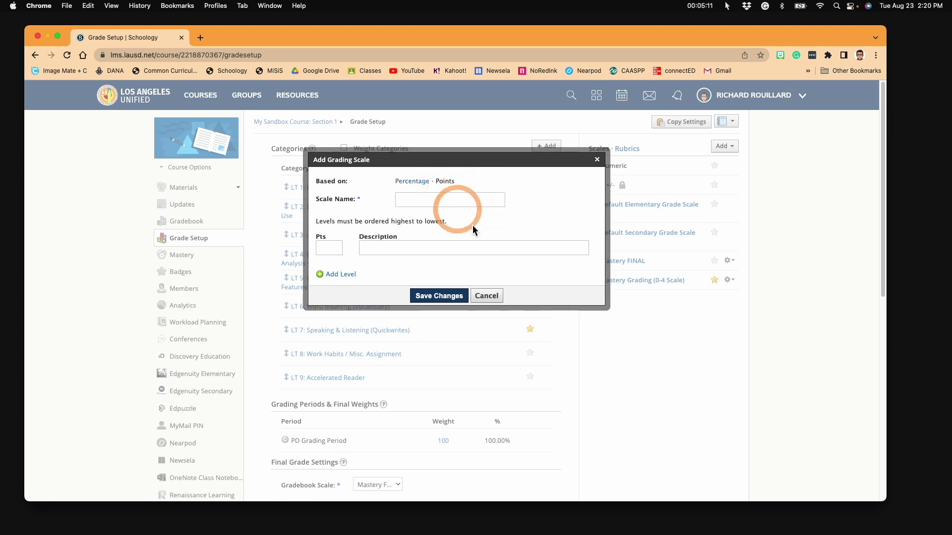
# Give the top level 4 points, add four more levels, and set the last to 0.
pyautogui.click(320, 247)
pyautogui.write('4')
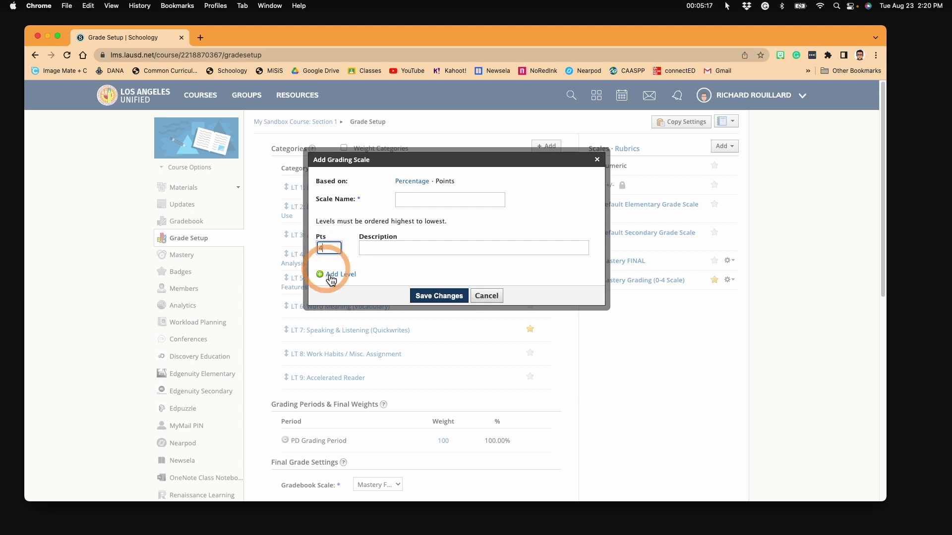
pyautogui.click(331, 275)
pyautogui.click(336, 284)
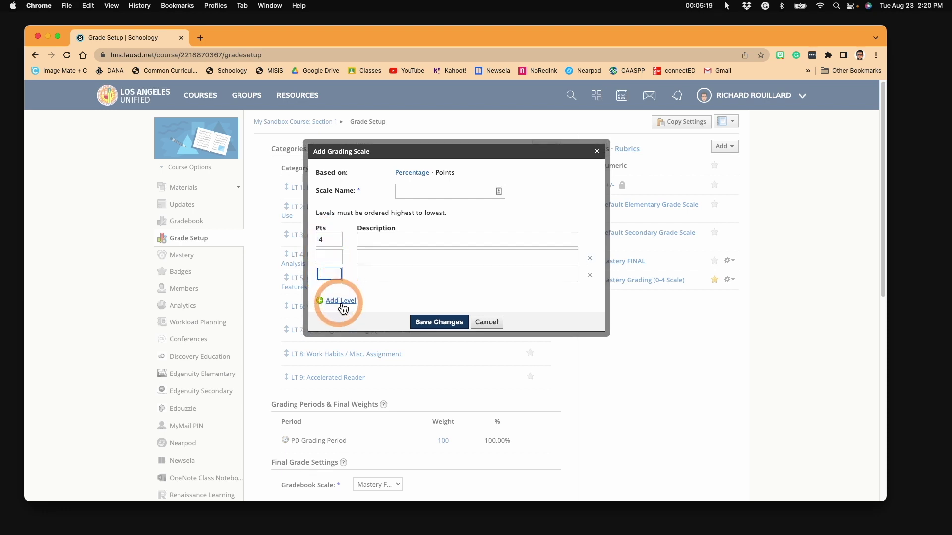
pyautogui.click(341, 302)
pyautogui.click(343, 314)
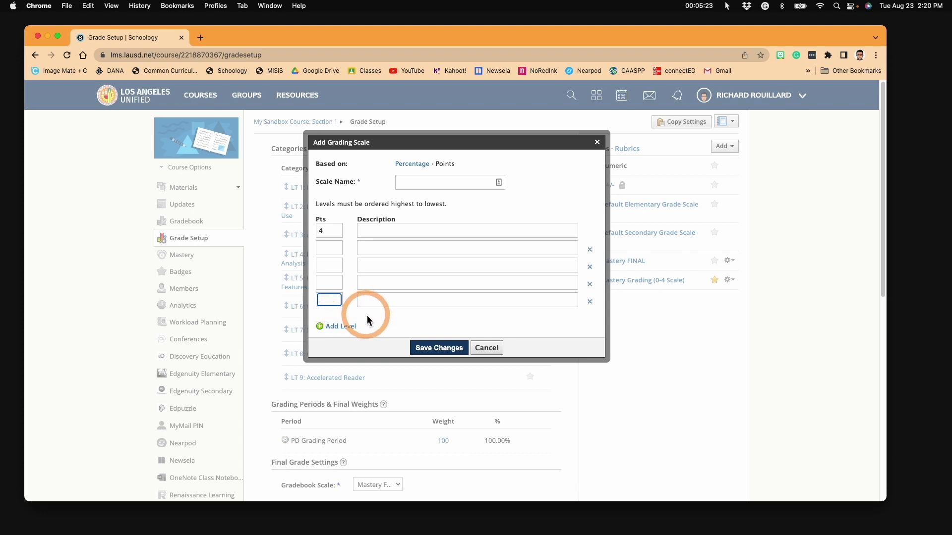
pyautogui.write('0')
# Set the middle levels to 3, 2 and 1 points.
pyautogui.click(330, 249)
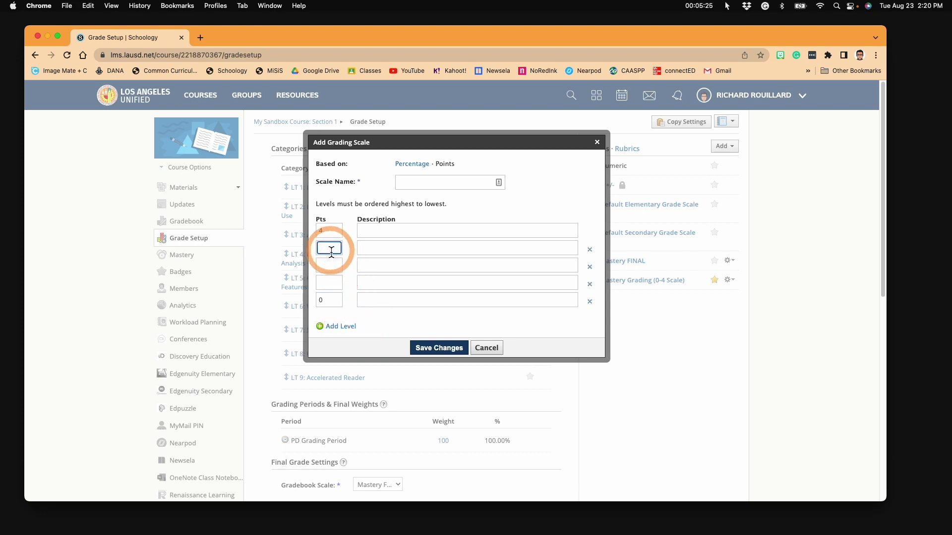
pyautogui.write('3')
pyautogui.click(329, 266)
pyautogui.write('2')
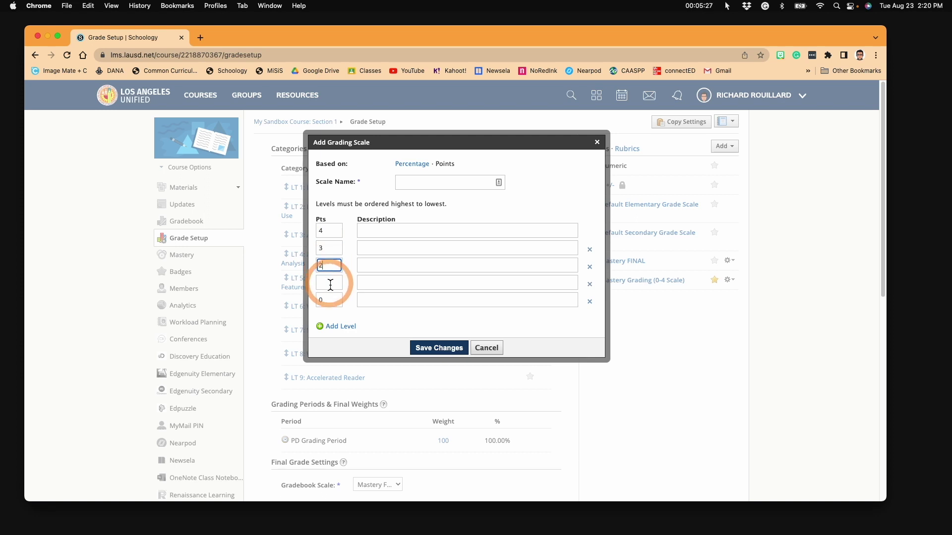
pyautogui.click(331, 284)
pyautogui.write('1')
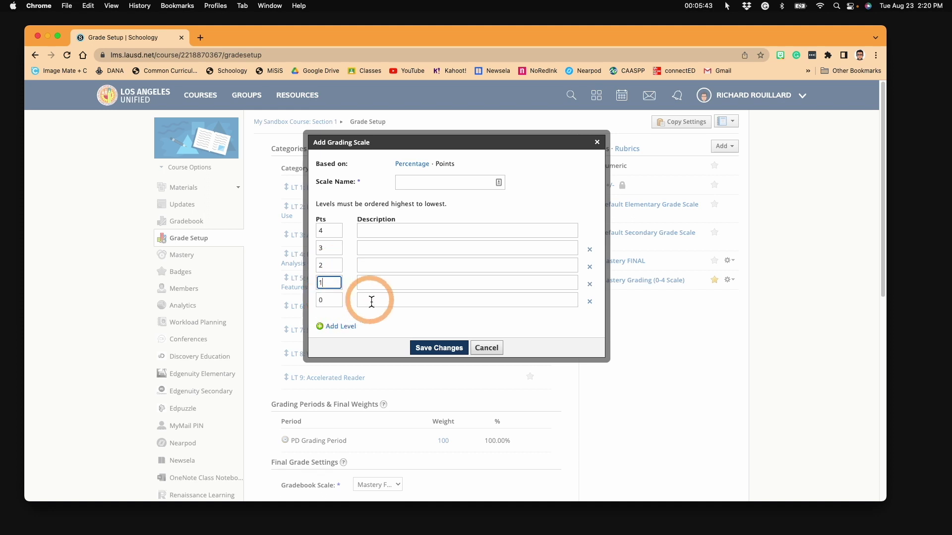
pyautogui.click(428, 184)
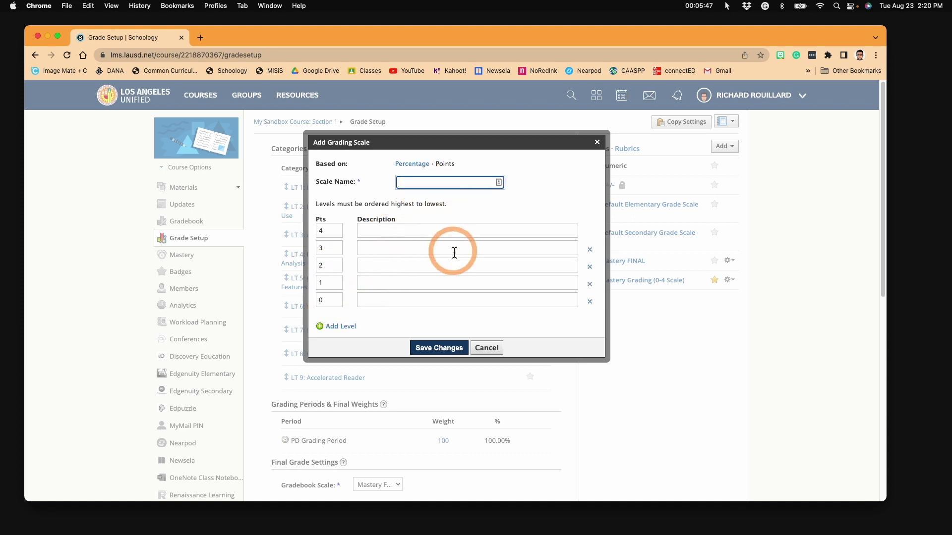
# Name the scale 'Mastery Grading (0-4 Scale)' and describe the 4-point level 'Exceeds Mastery'.
pyautogui.write('Mastery Grading (0-4 Scale')
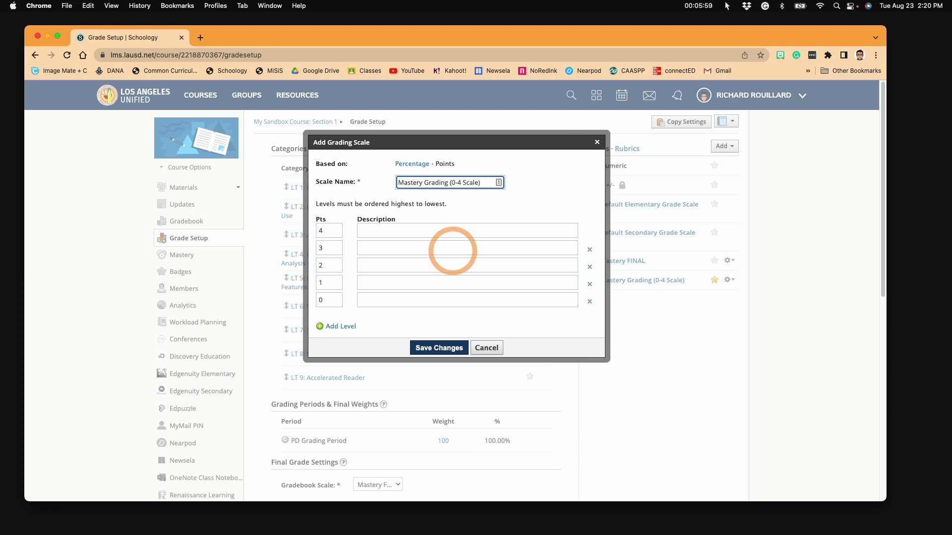
pyautogui.click(399, 231)
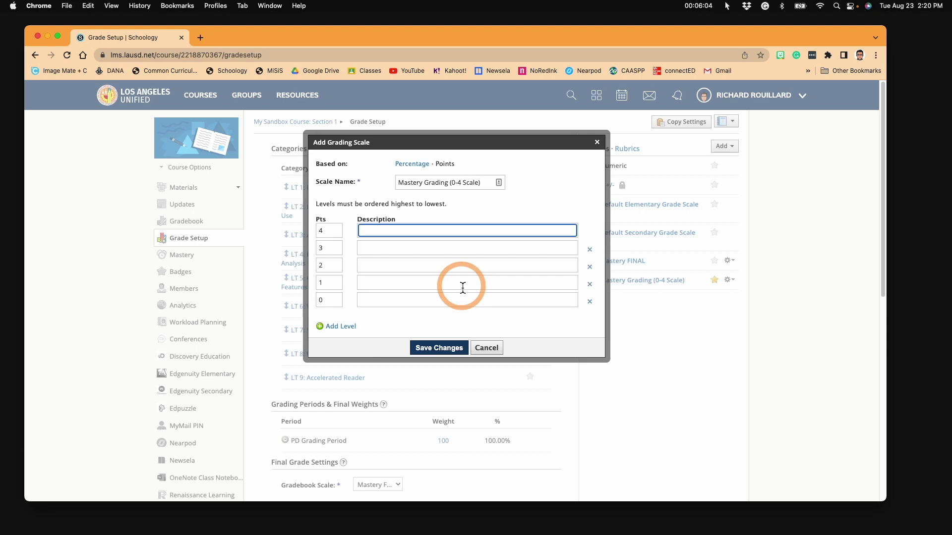
pyautogui.write('Exceeds Mastery')
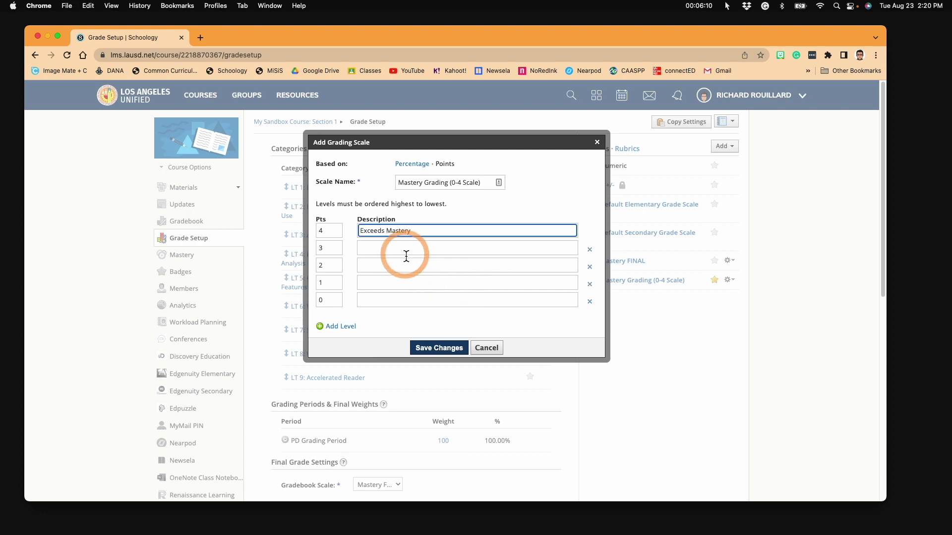
# Describe the 3–0 point levels as Meets, Near Mastery, Approaching Mastery and No Evidence of Mastery.
pyautogui.click(405, 250)
pyautogui.write('Meets Mastery')
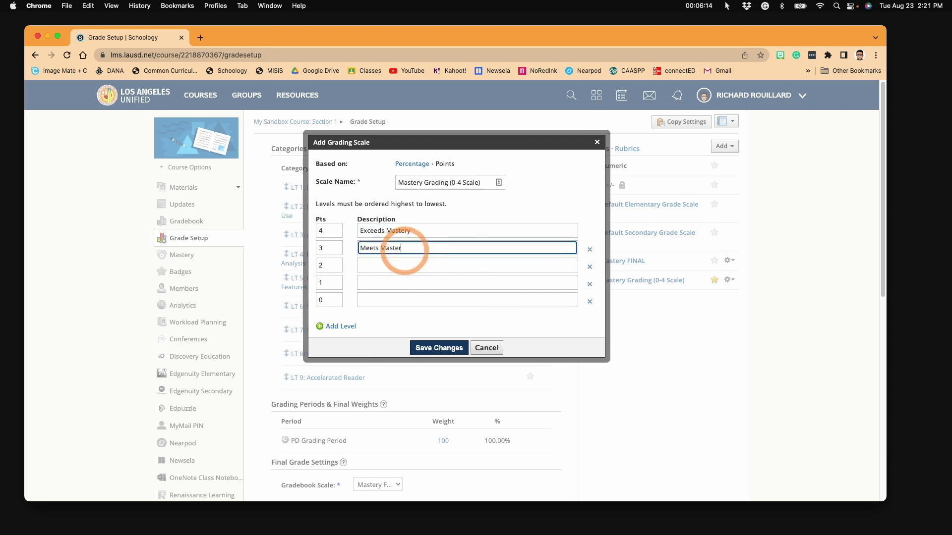
pyautogui.click(412, 270)
pyautogui.write('N')
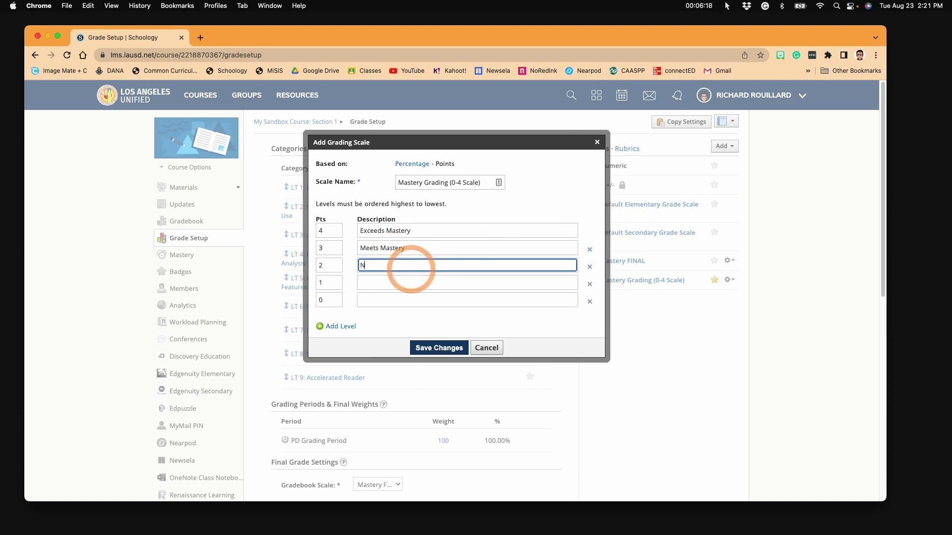
pyautogui.write('ear Mastery')
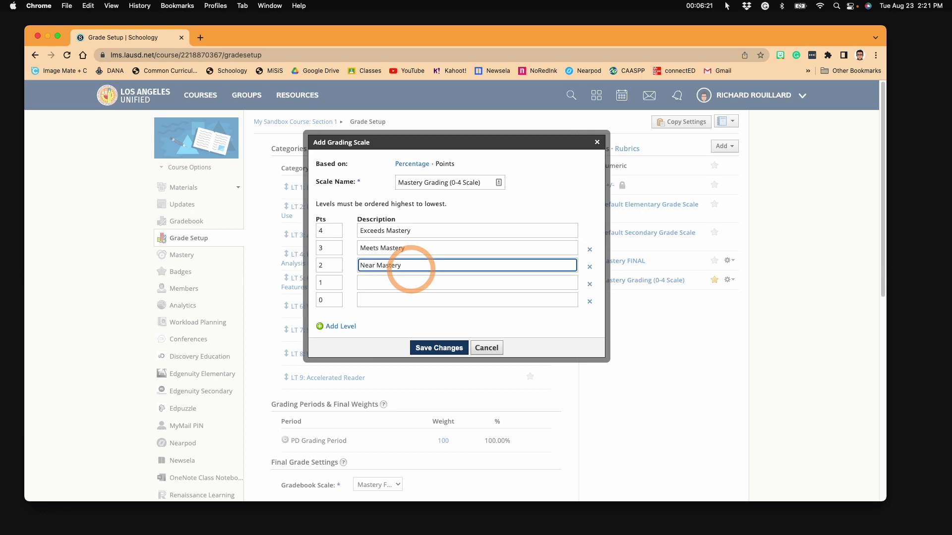
pyautogui.click(407, 283)
pyautogui.write('A')
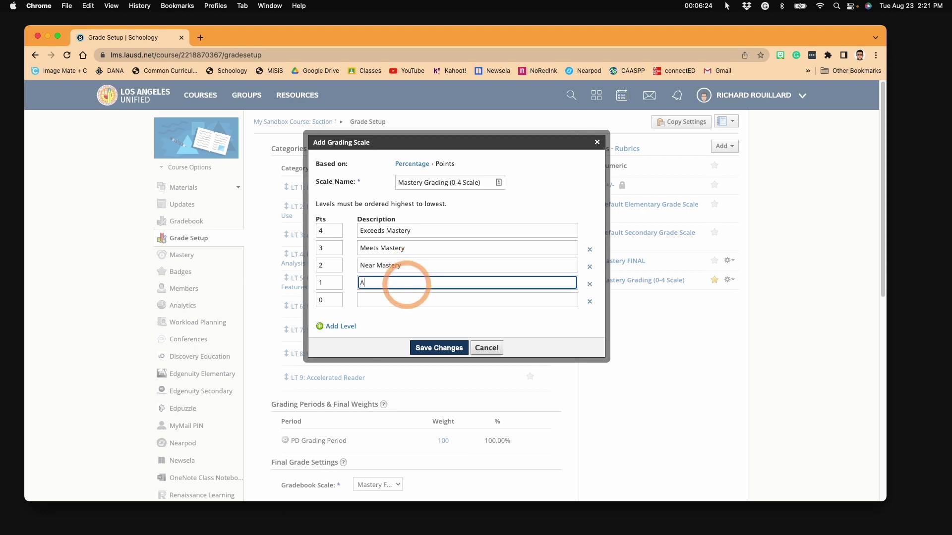
pyautogui.write('pproaching Mastery')
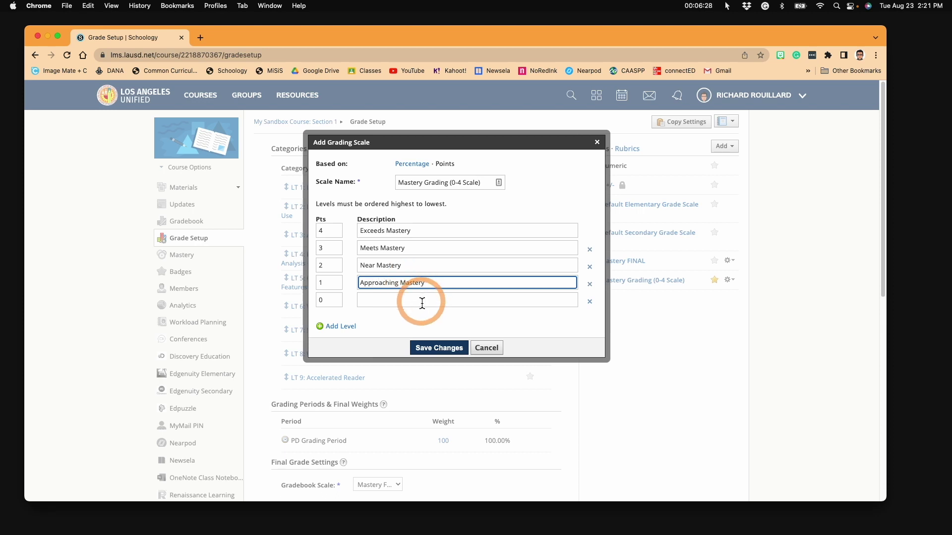
pyautogui.click(410, 301)
pyautogui.write('No')
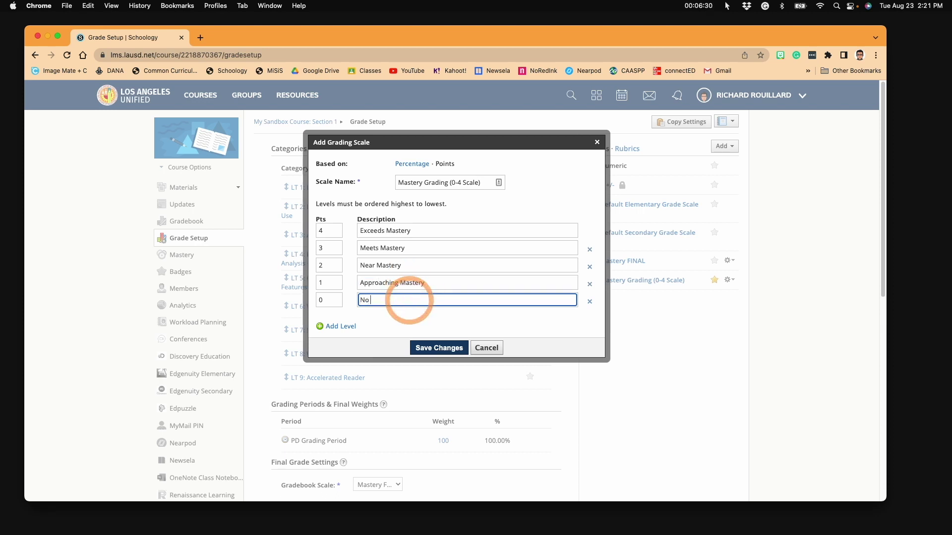
pyautogui.write(' Evidence of Mastery')
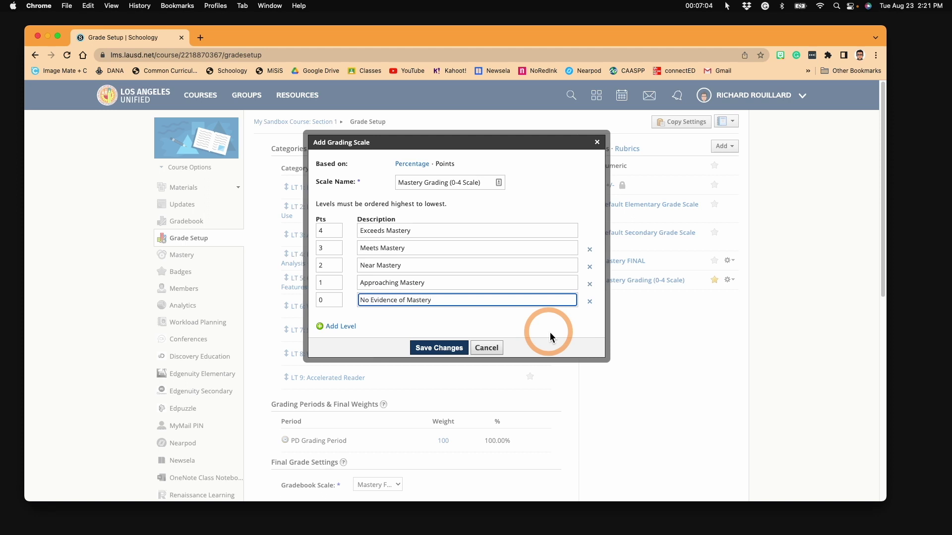
pyautogui.click(700, 6)
pyautogui.click(494, 372)
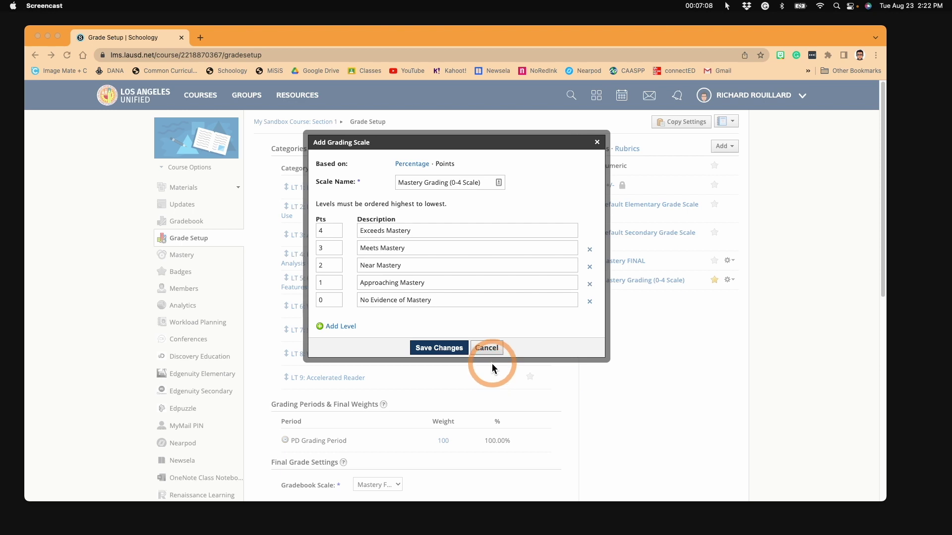
# Cancel the Add Grading Scale form and review the Grade Setup categories and scales.
pyautogui.click(484, 347)
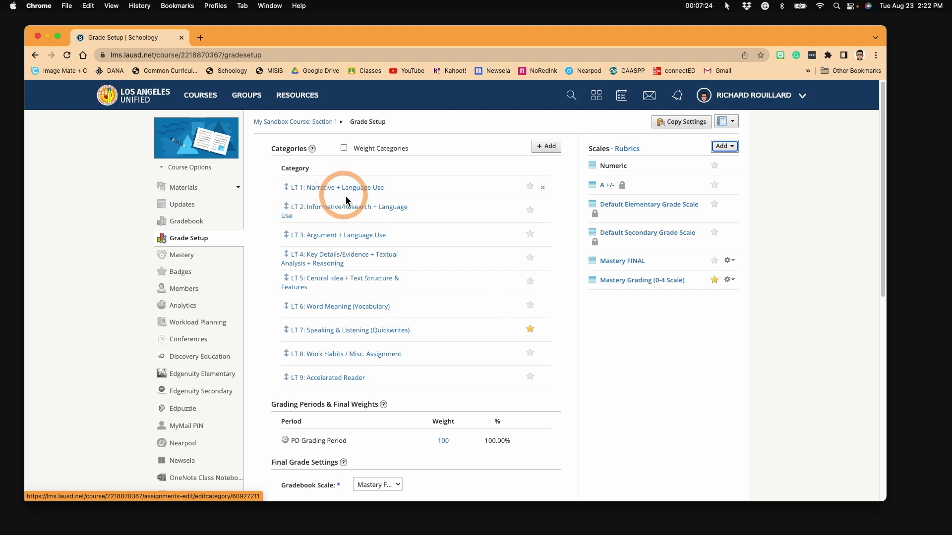
pyautogui.click(371, 196)
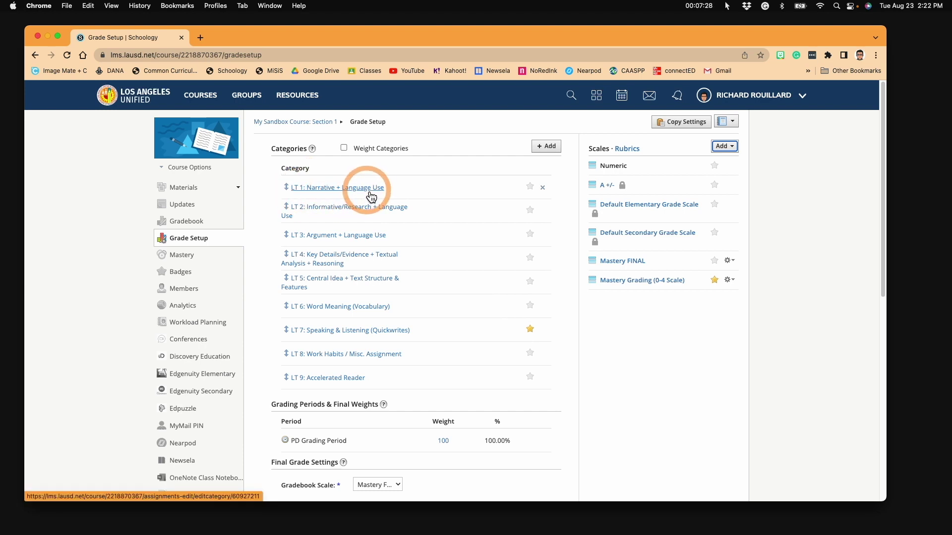
pyautogui.moveTo(371, 197); pyautogui.dragTo(422, 192)
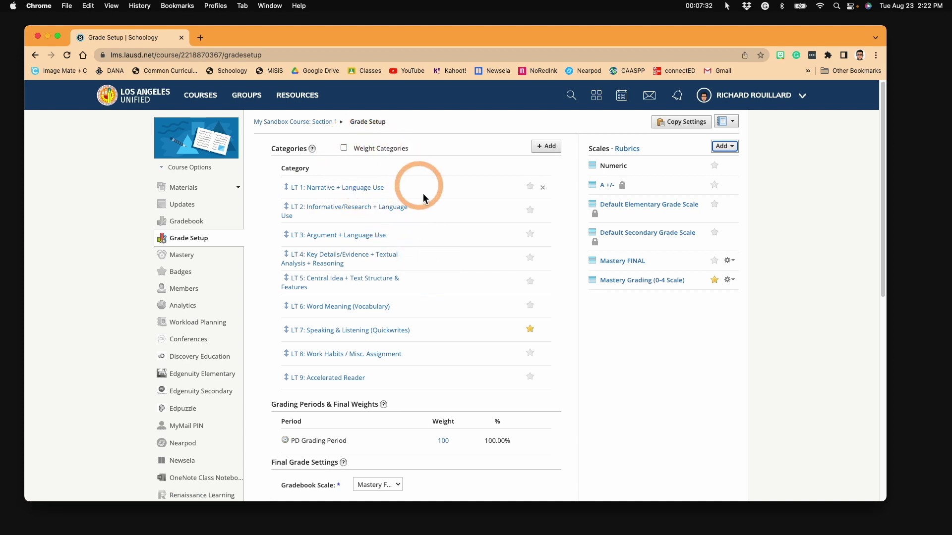
pyautogui.scroll(-2, 434, 310)
pyautogui.scroll(2, 435, 308)
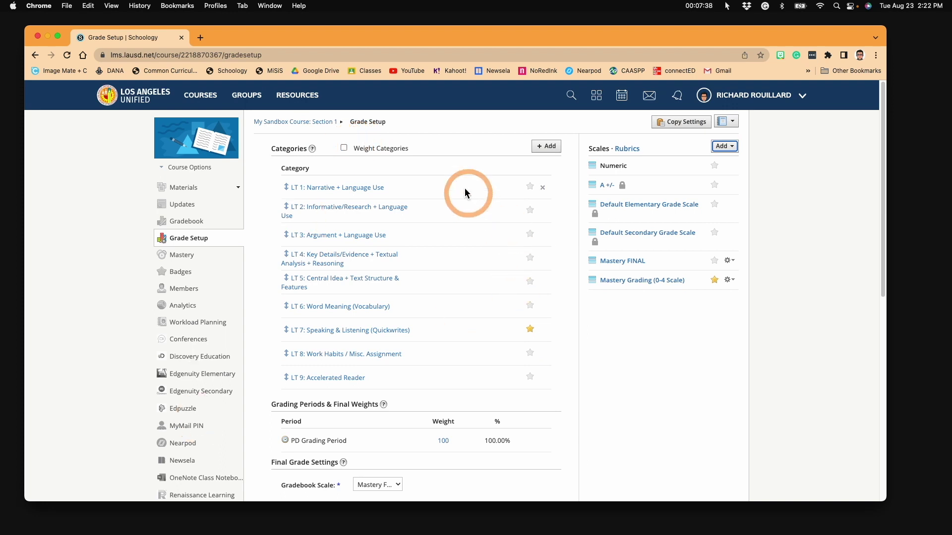
# Start an 'LT1 … Language Use' grading category, then cancel it without creating it.
pyautogui.click(545, 147)
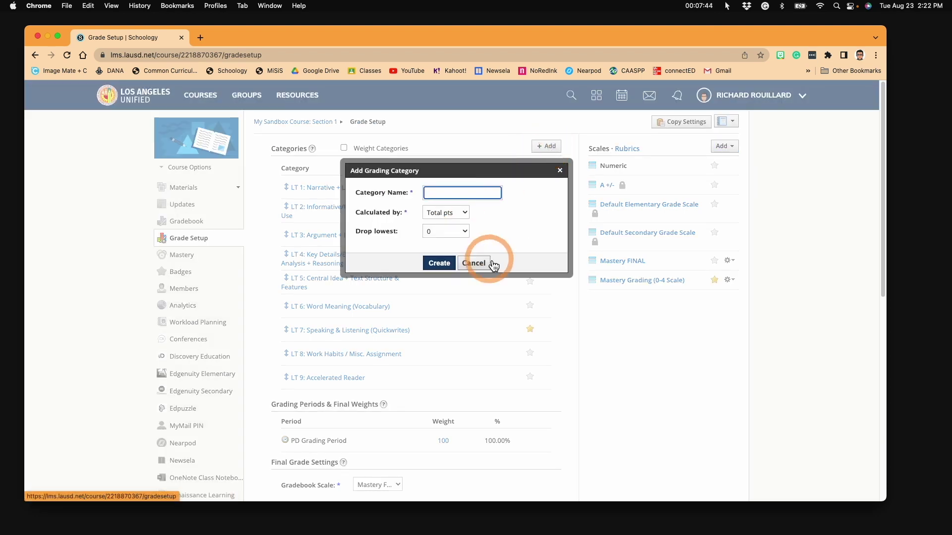
pyautogui.write('L')
pyautogui.write('T1')
pyautogui.write('guage')
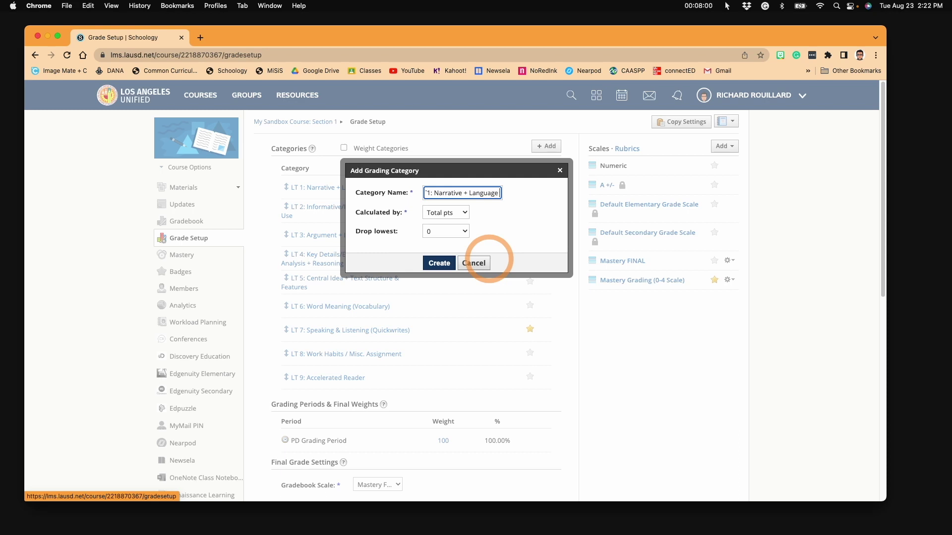
pyautogui.write(' Use')
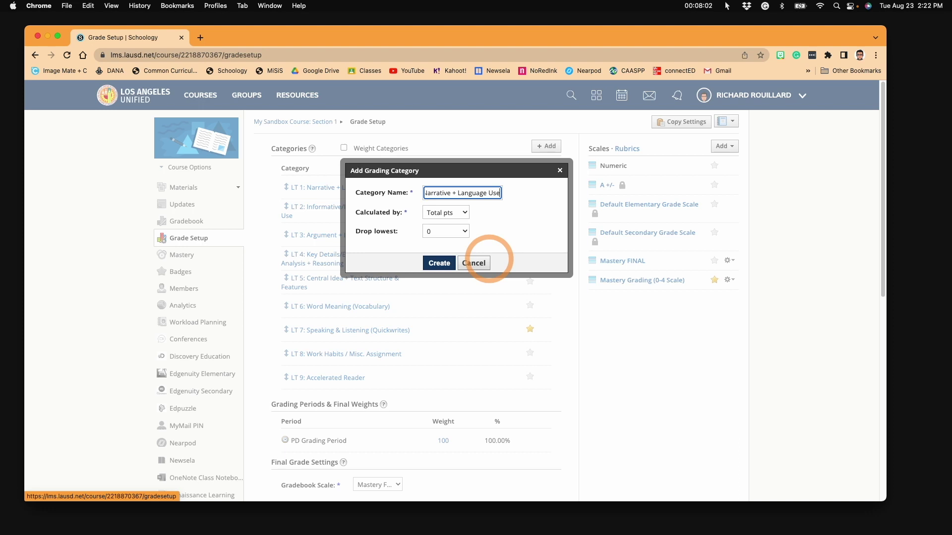
pyautogui.click(473, 264)
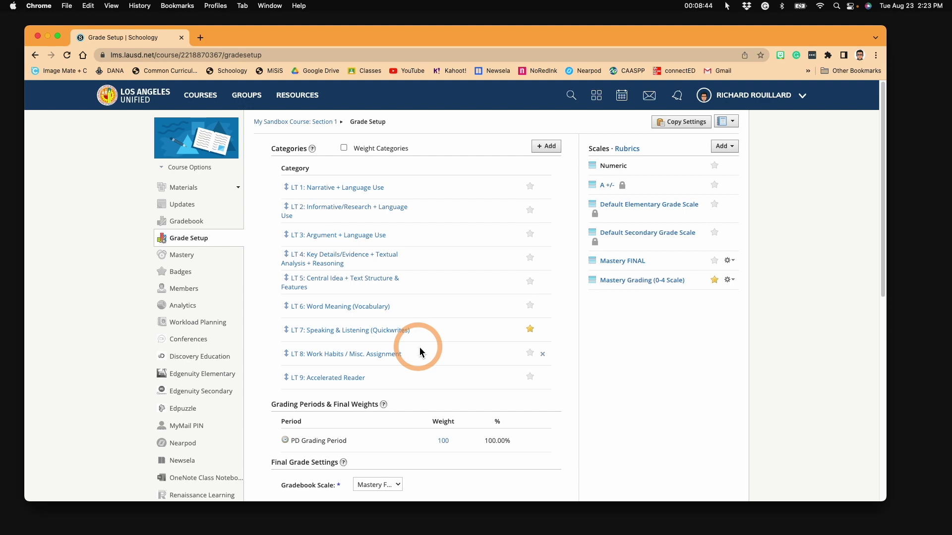
pyautogui.scroll(-5, 419, 351)
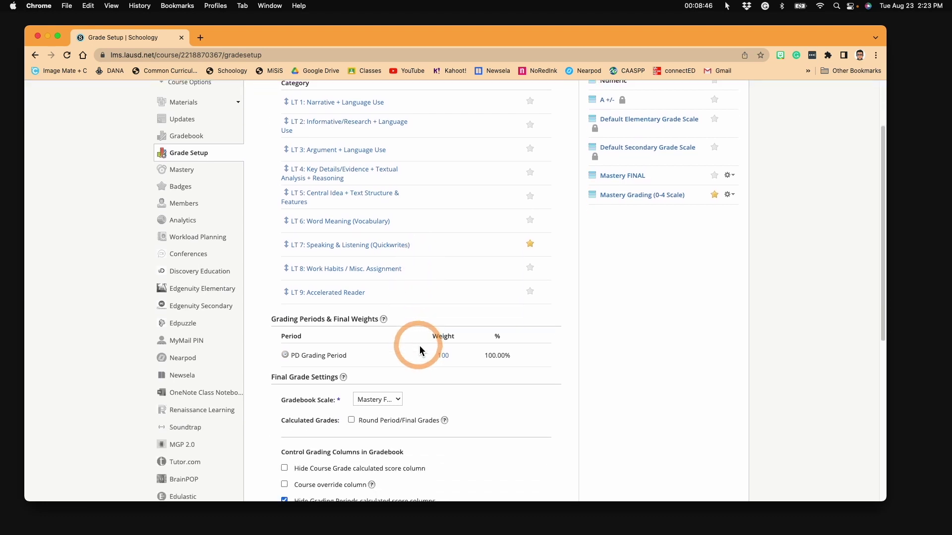
pyautogui.scroll(-4, 417, 352)
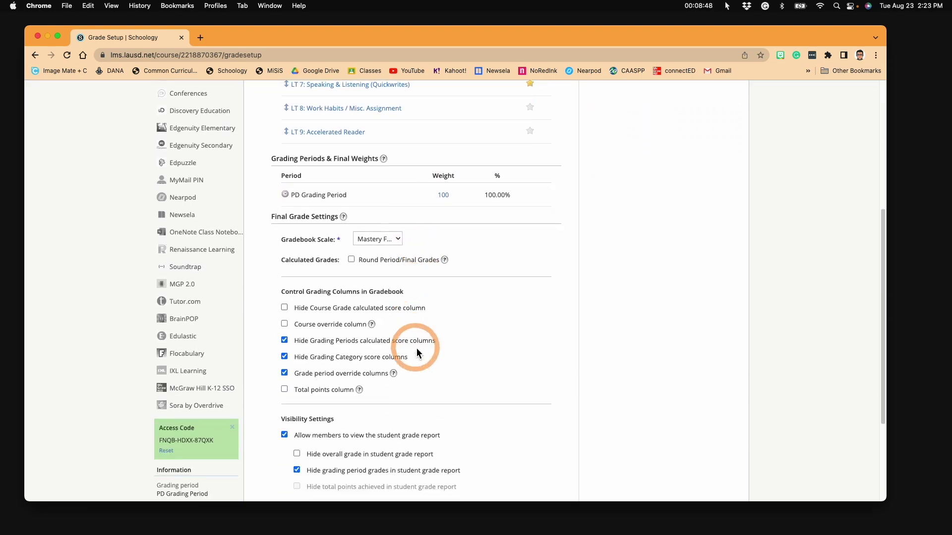
pyautogui.scroll(-1, 417, 352)
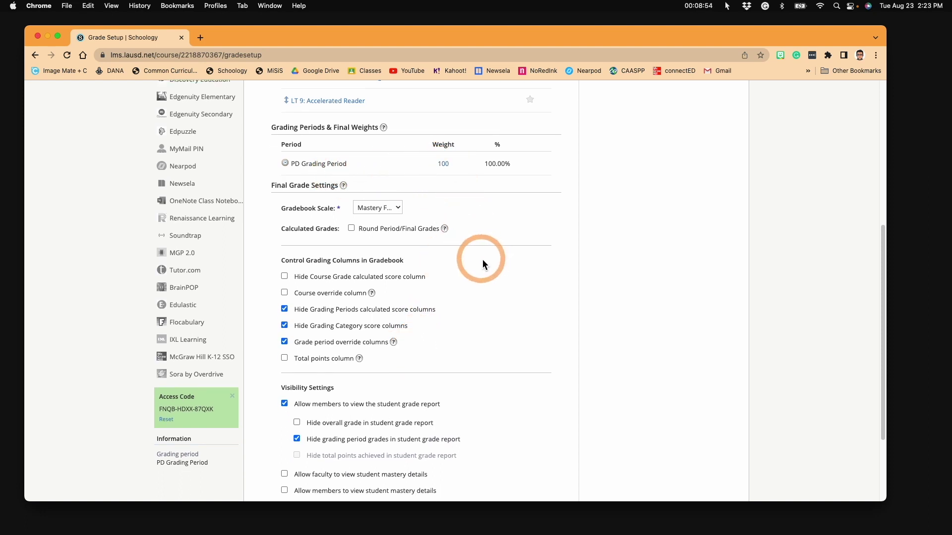
pyautogui.scroll(2, 483, 261)
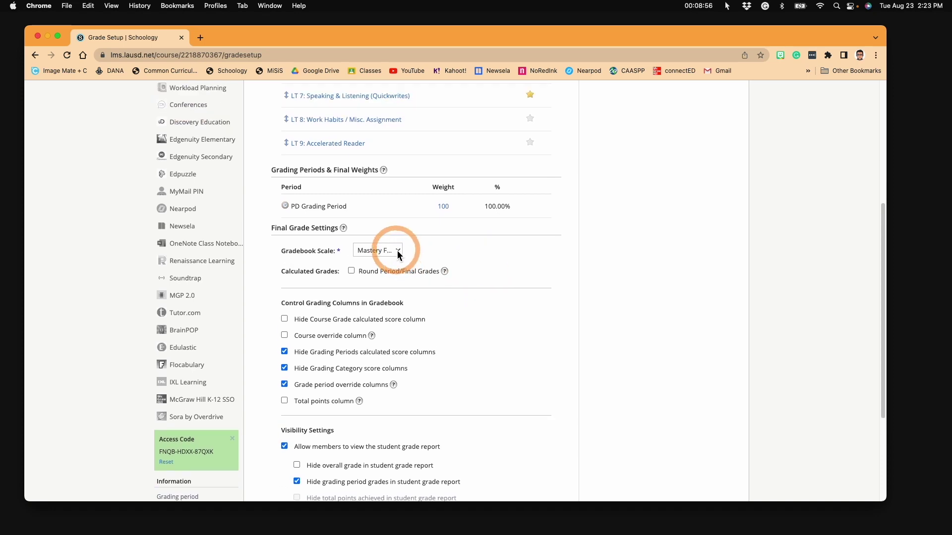
pyautogui.click(397, 251)
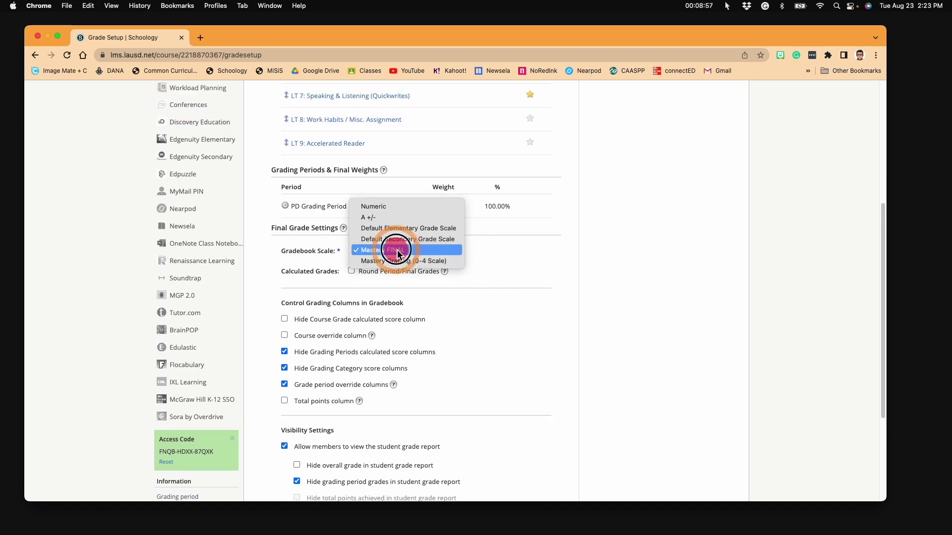
pyautogui.click(429, 253)
pyautogui.scroll(10, 681, 288)
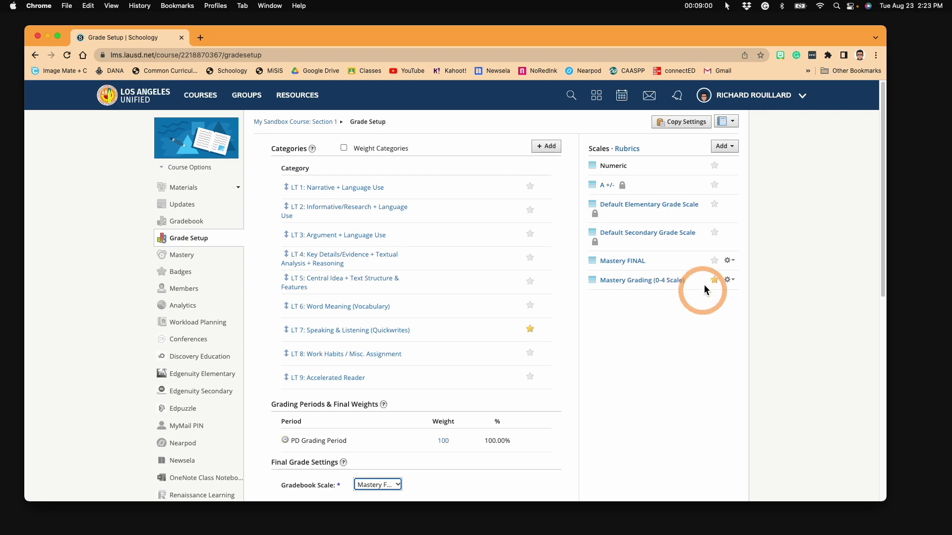
# Review the Final Grade and Visibility Settings and save the Grade Setup changes with the Mastery FINAL scale.
pyautogui.scroll(-5, 513, 325)
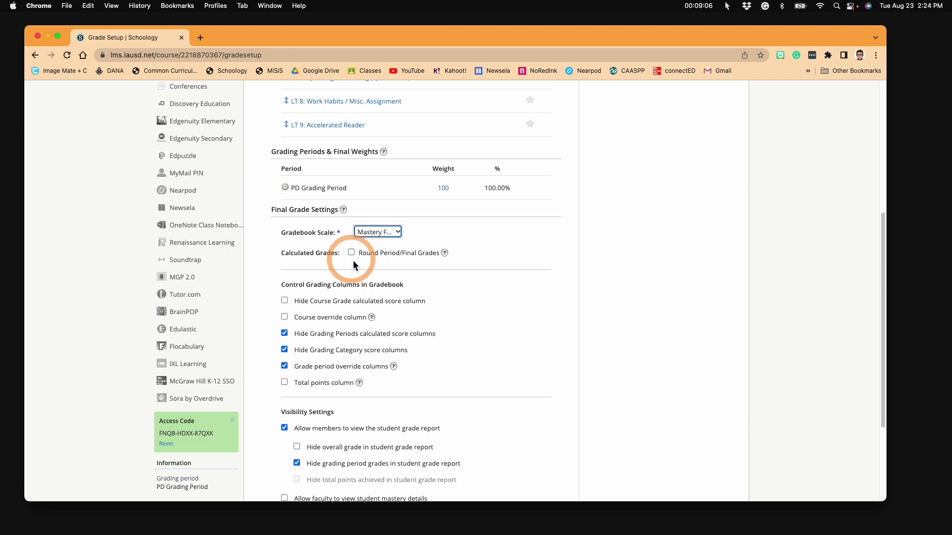
pyautogui.scroll(-2, 454, 347)
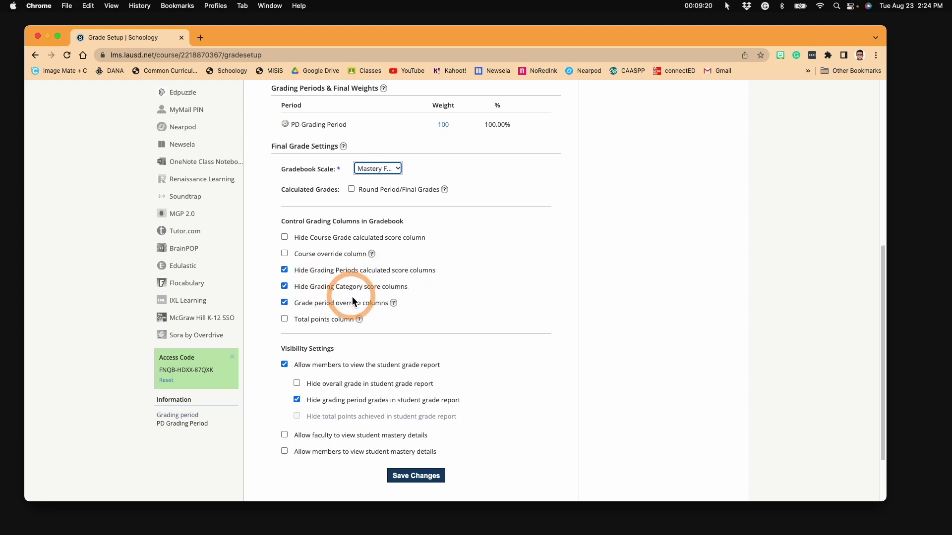
pyautogui.scroll(-1, 355, 302)
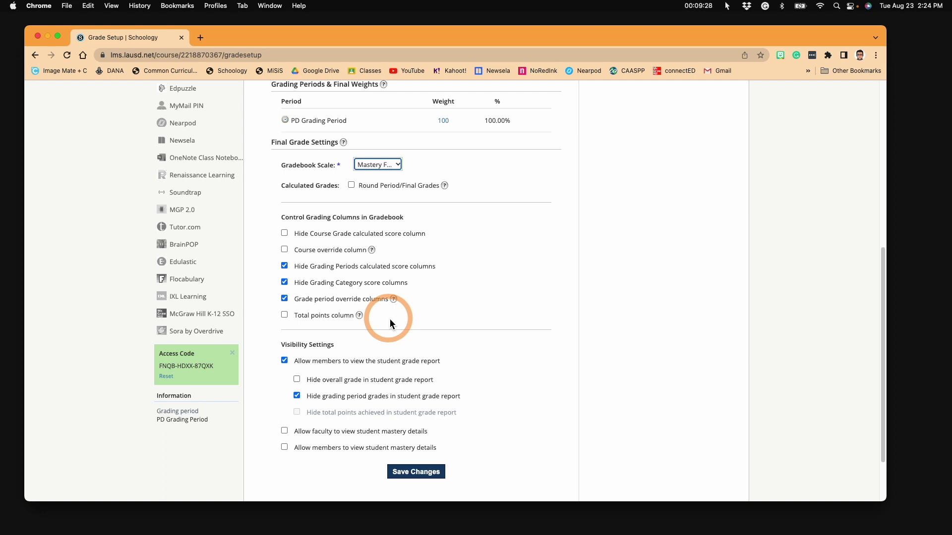
pyautogui.scroll(-3, 389, 320)
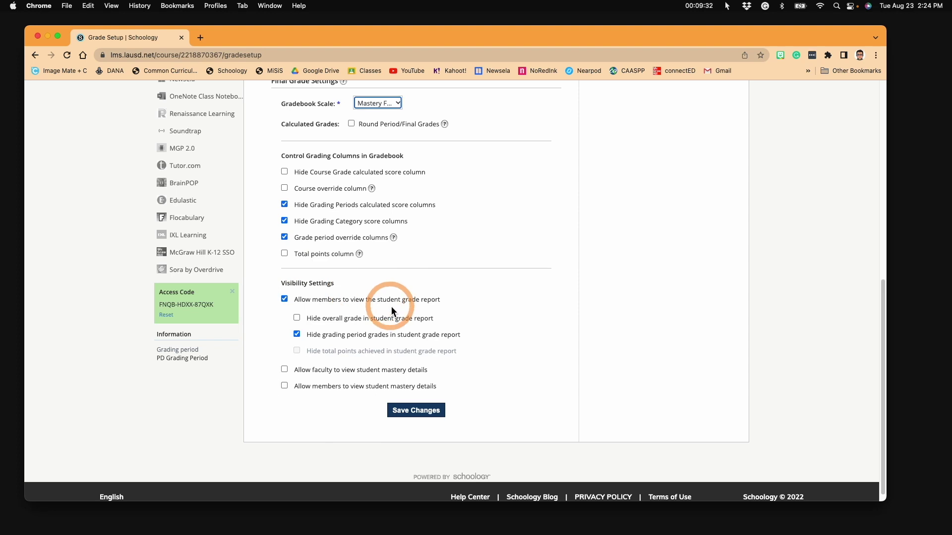
pyautogui.scroll(-1, 392, 312)
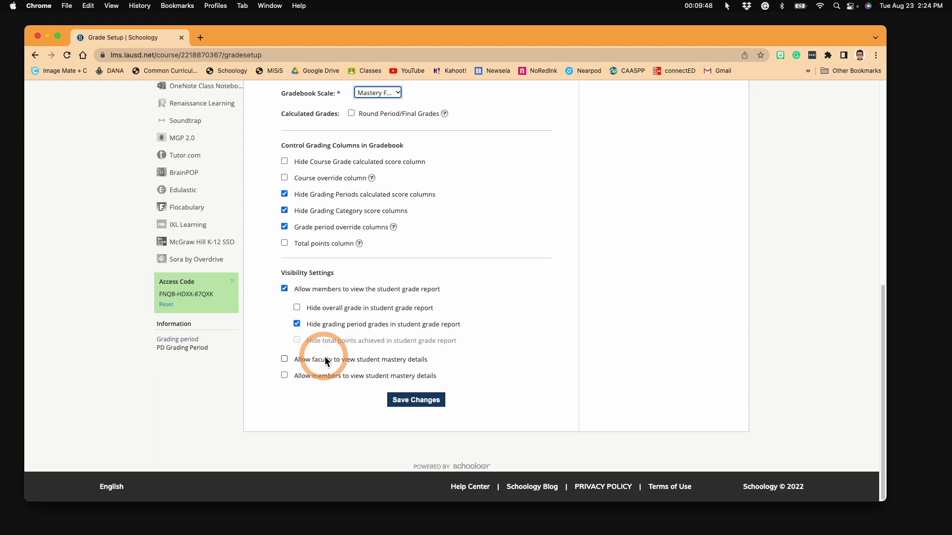
pyautogui.scroll(2, 324, 356)
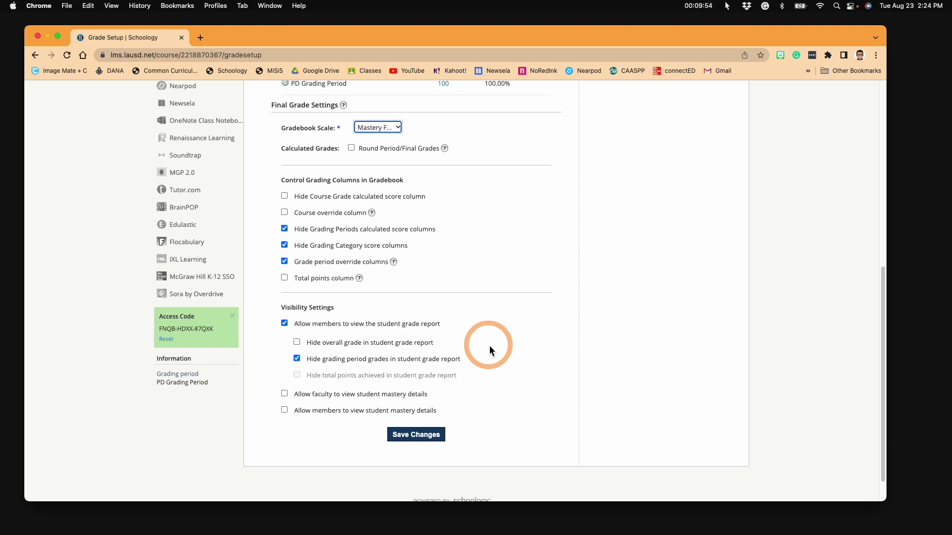
pyautogui.scroll(2, 488, 344)
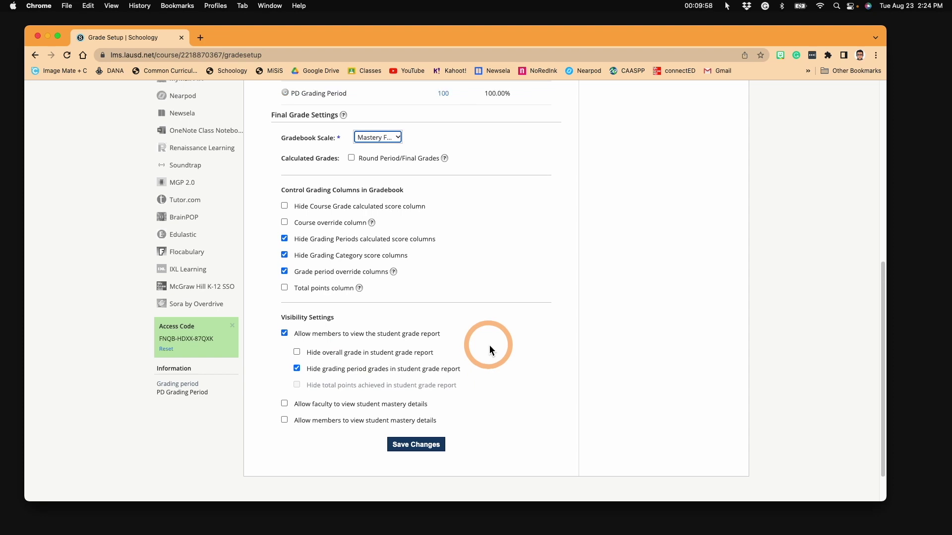
pyautogui.click(422, 468)
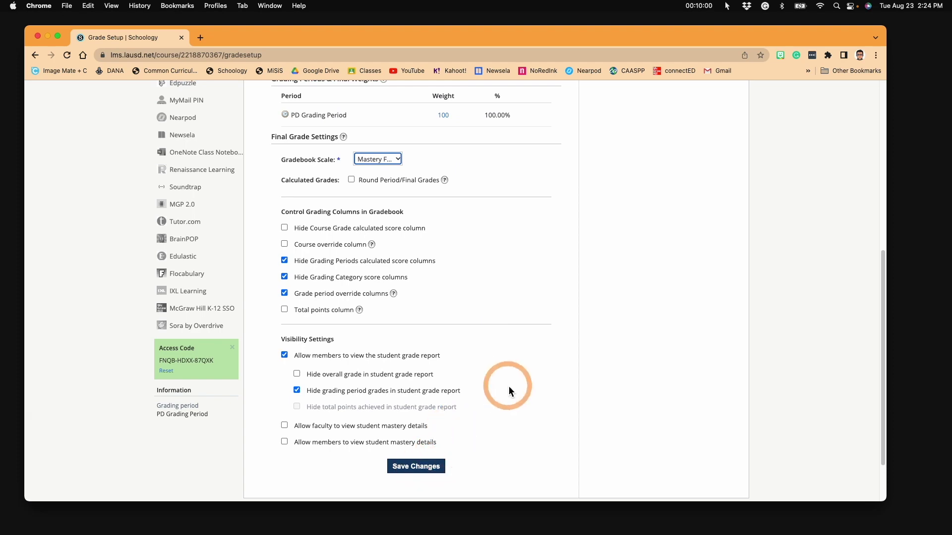
pyautogui.scroll(1, 509, 388)
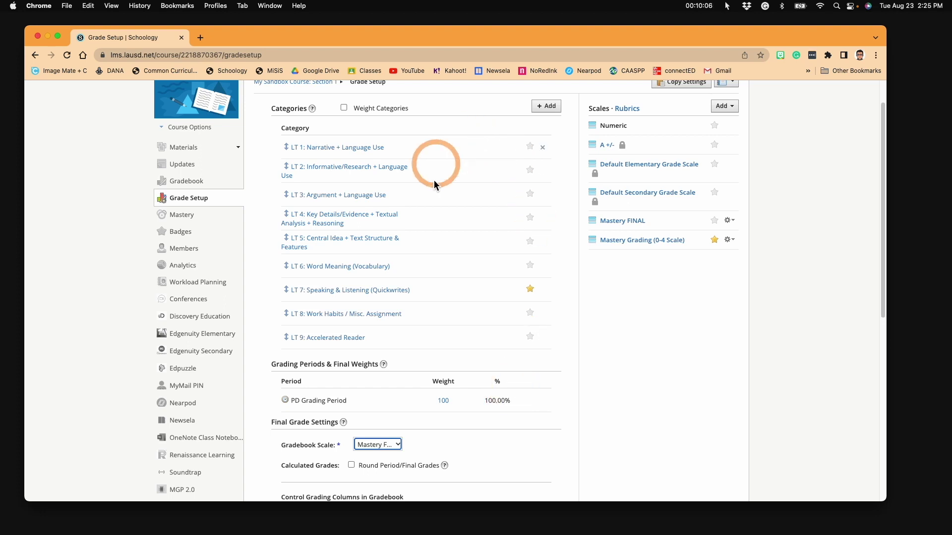
pyautogui.moveTo(507, 324)
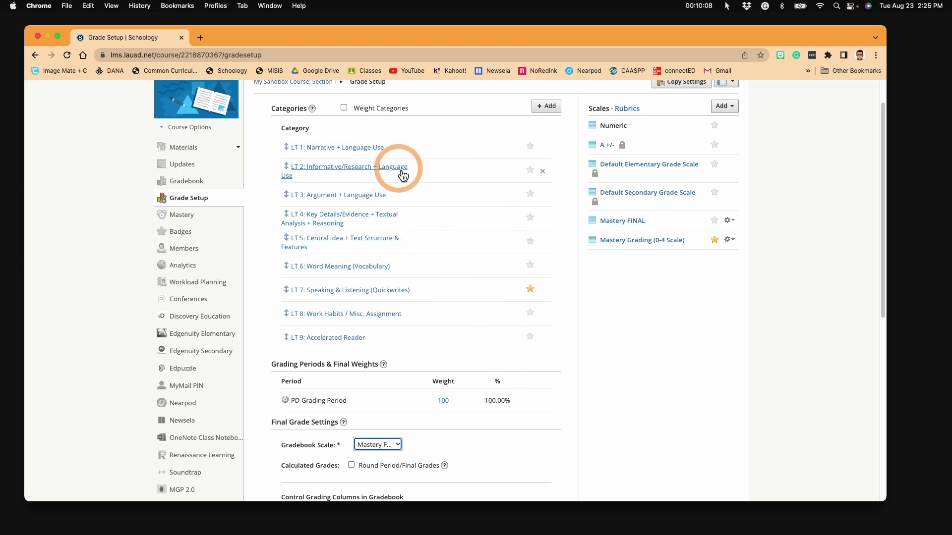
pyautogui.scroll(-5, 448, 316)
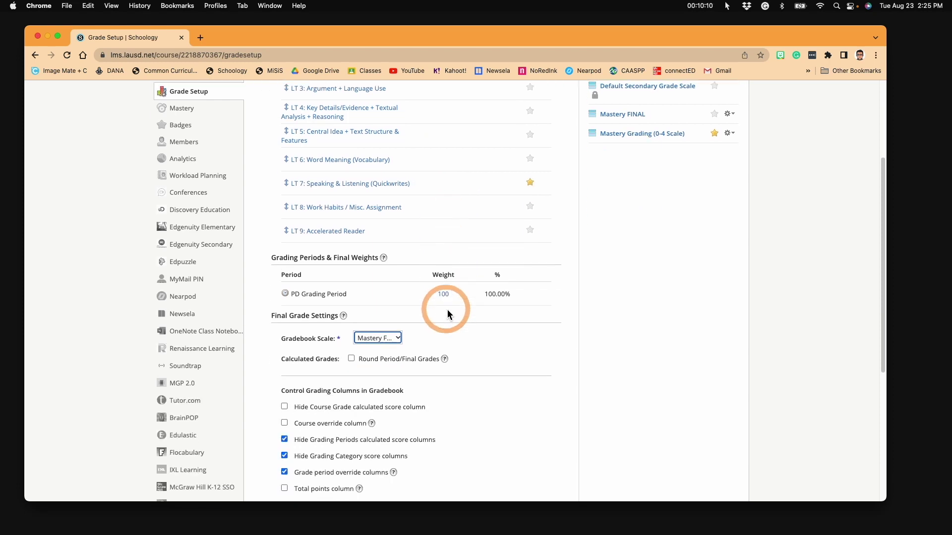
pyautogui.scroll(-4, 504, 314)
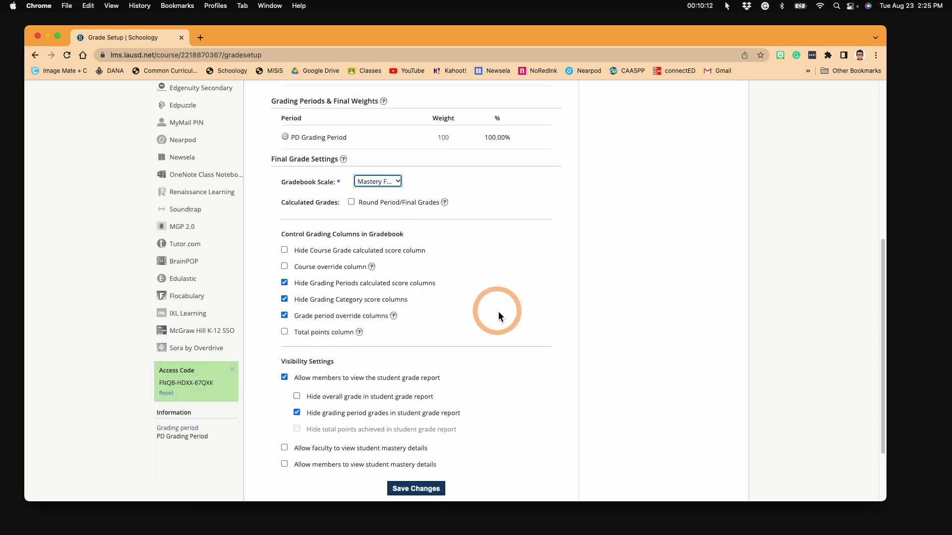
pyautogui.scroll(10, 497, 315)
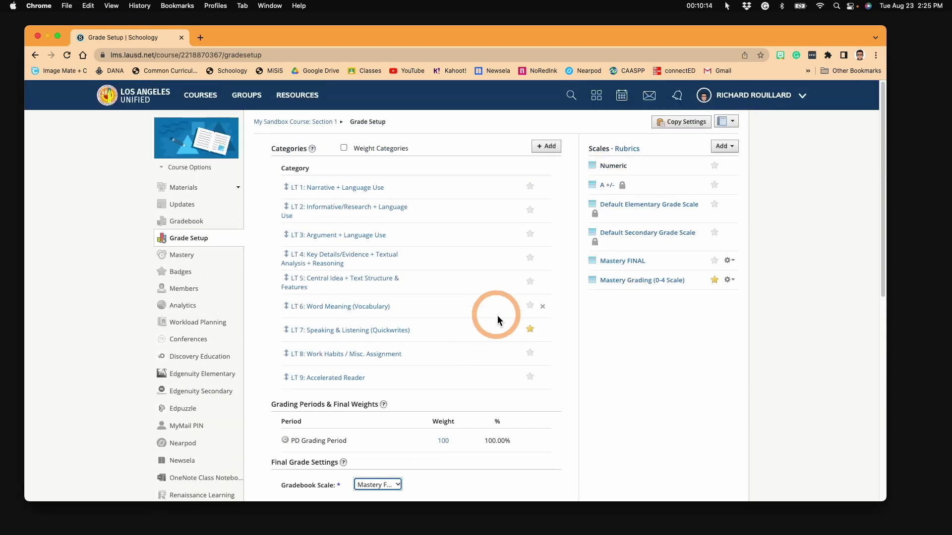
pyautogui.click(644, 265)
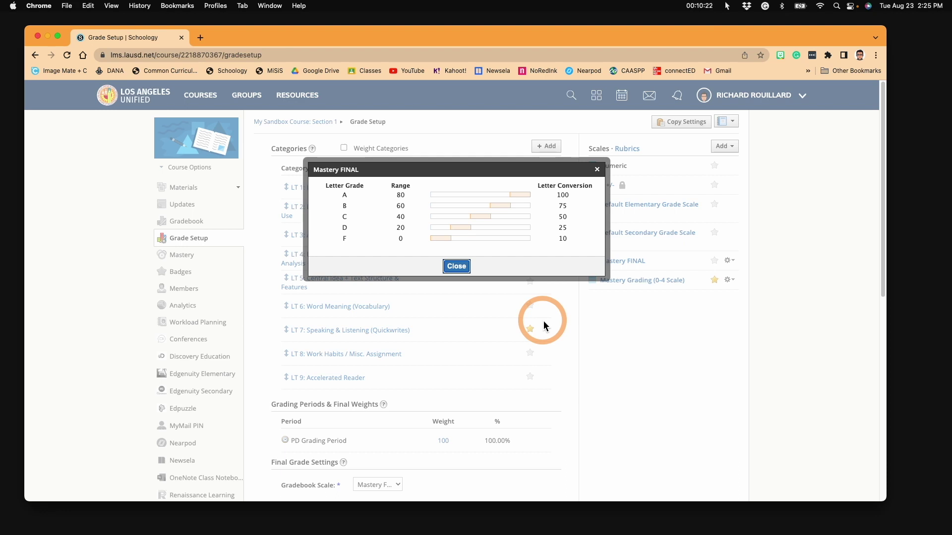
pyautogui.click(456, 267)
pyautogui.click(629, 283)
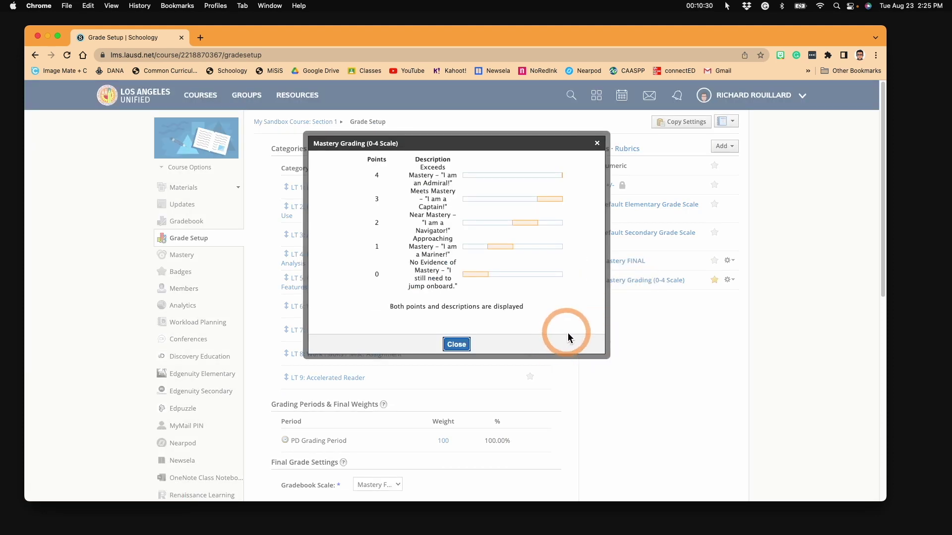
pyautogui.click(456, 344)
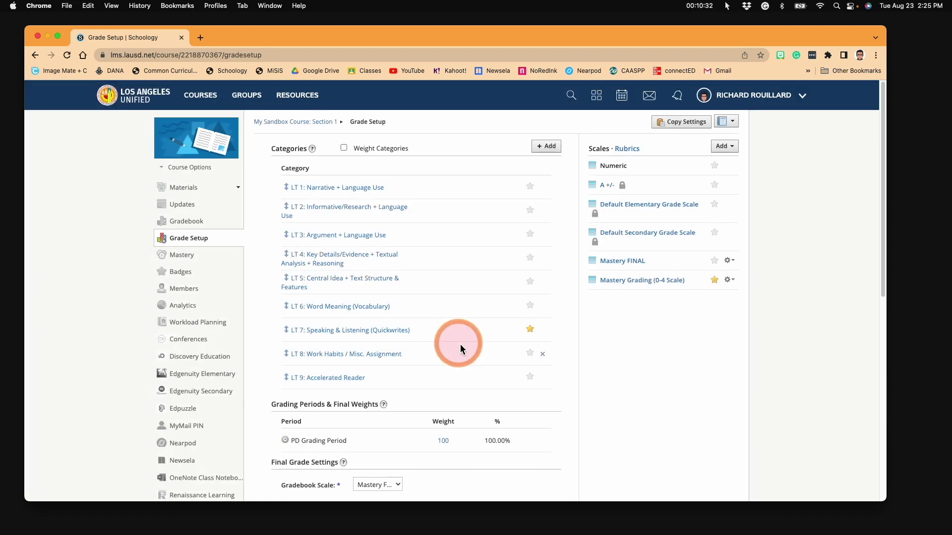
pyautogui.scroll(-2, 479, 353)
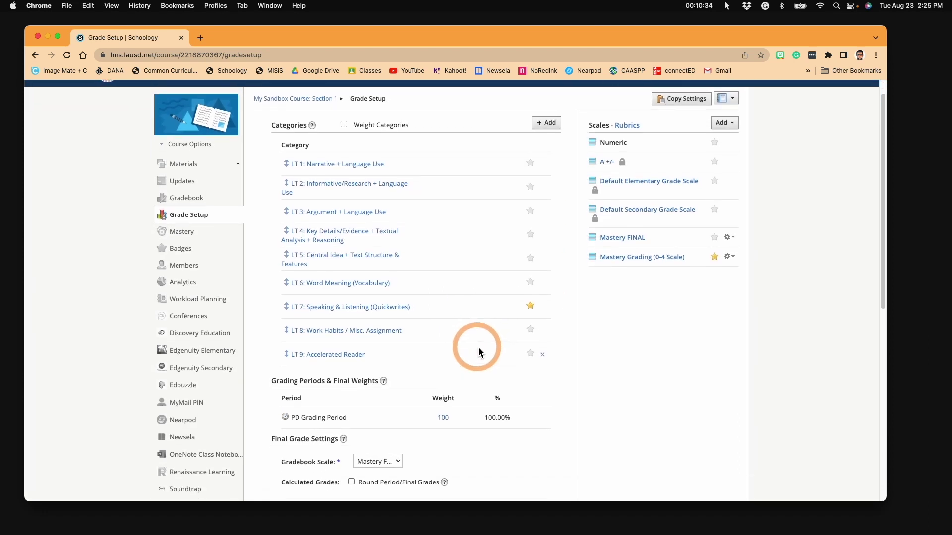
pyautogui.scroll(1, 477, 352)
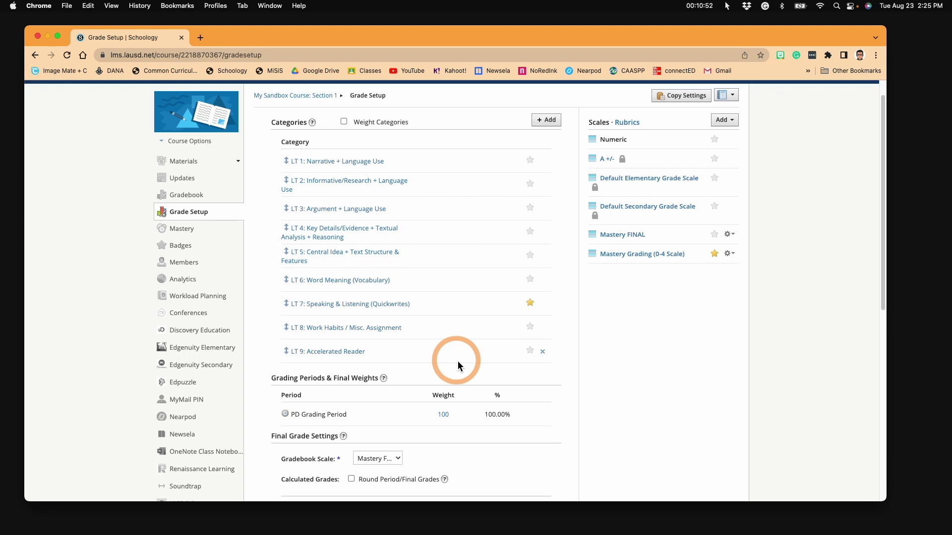
pyautogui.click(691, 98)
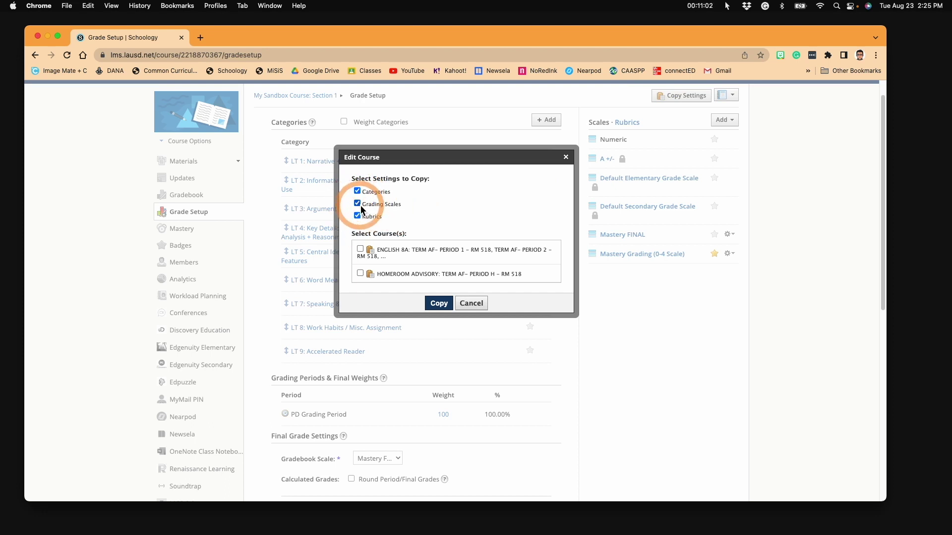
pyautogui.scroll(-1, 404, 258)
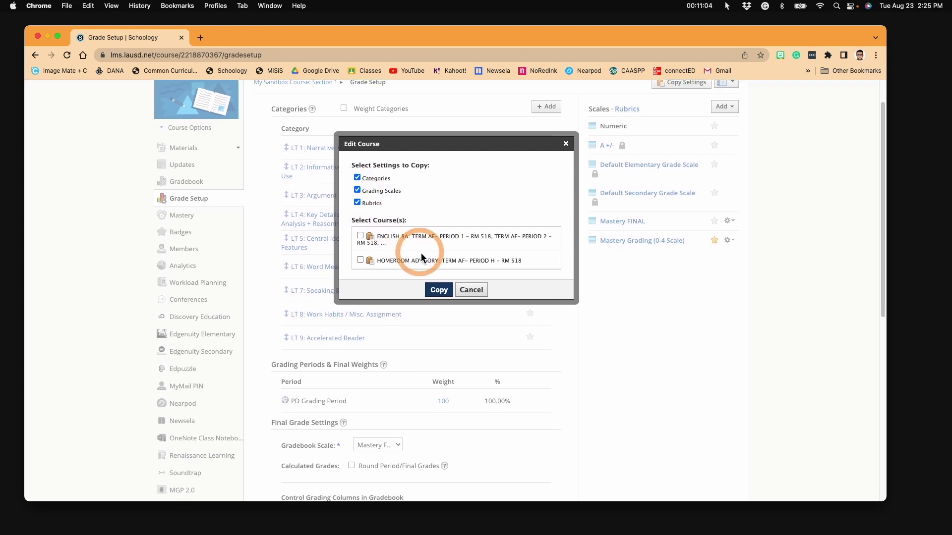
pyautogui.click(476, 293)
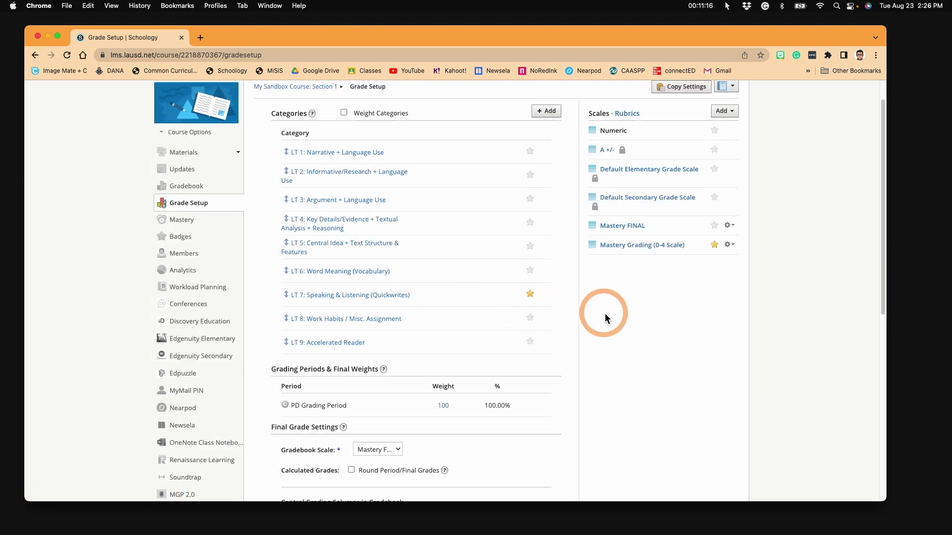
pyautogui.scroll(2, 604, 315)
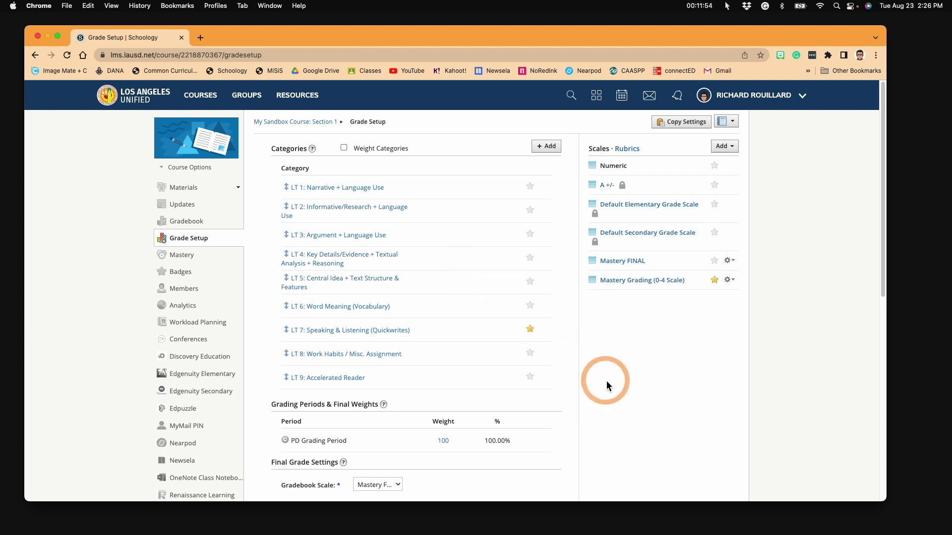
pyautogui.scroll(-2, 603, 381)
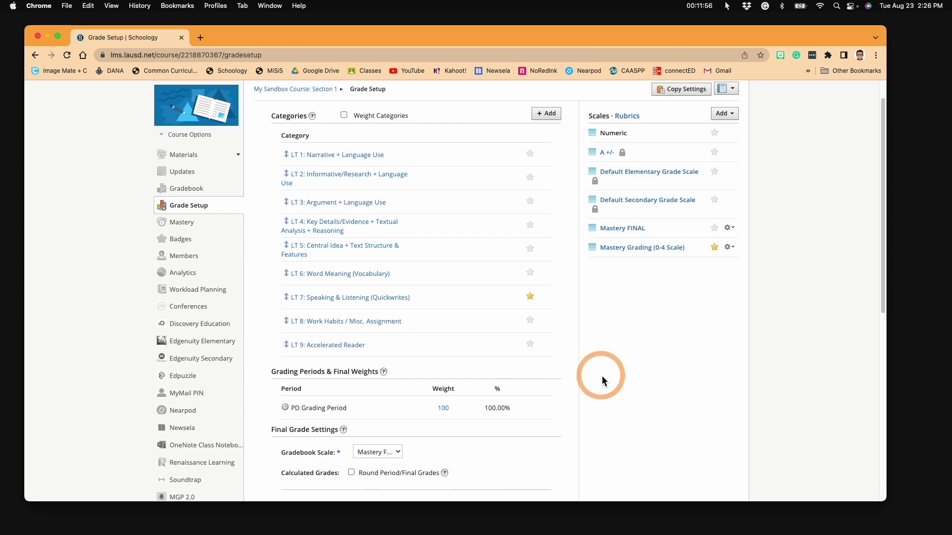